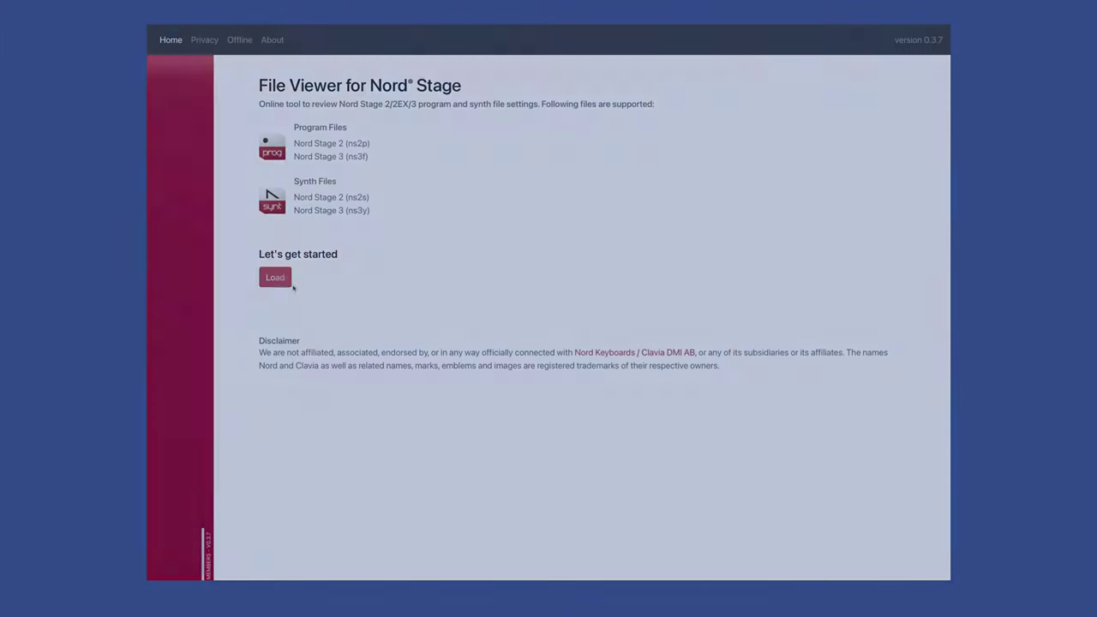
- Load the program file Lyle Mays.ns3f from the Desktop into the viewer
click(292, 281)
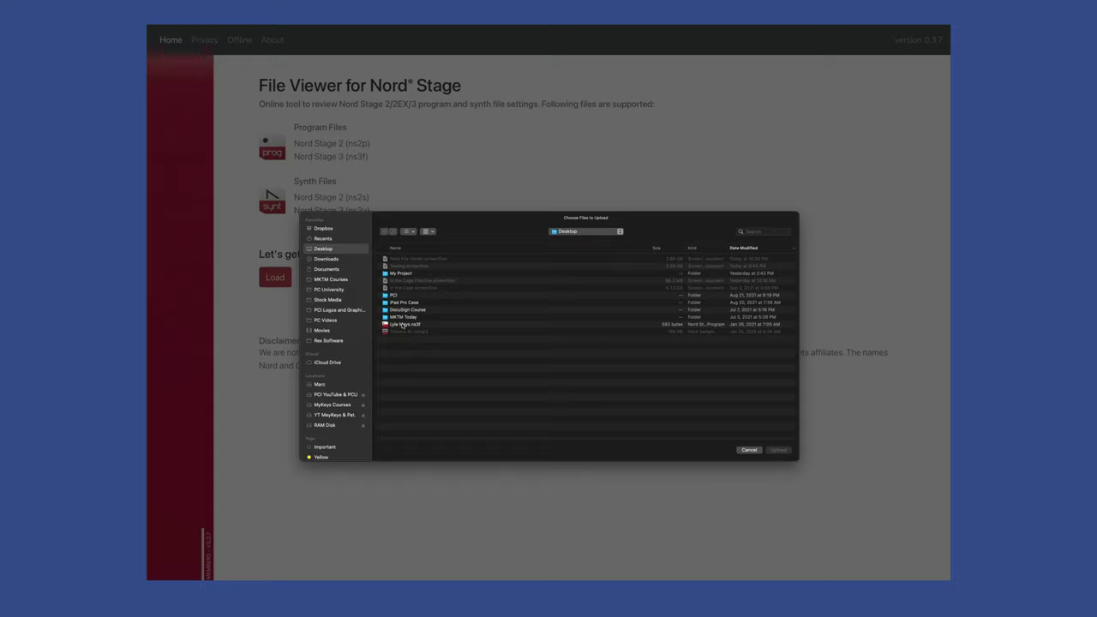
double_click(402, 325)
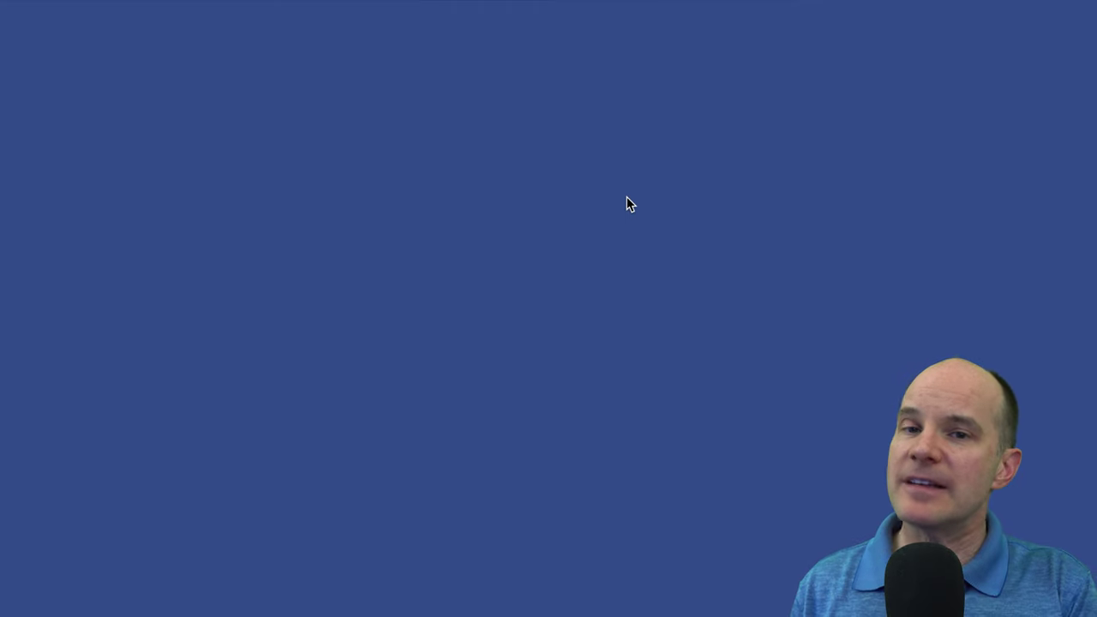
- Launch Chrome through the system search
key(super+space)
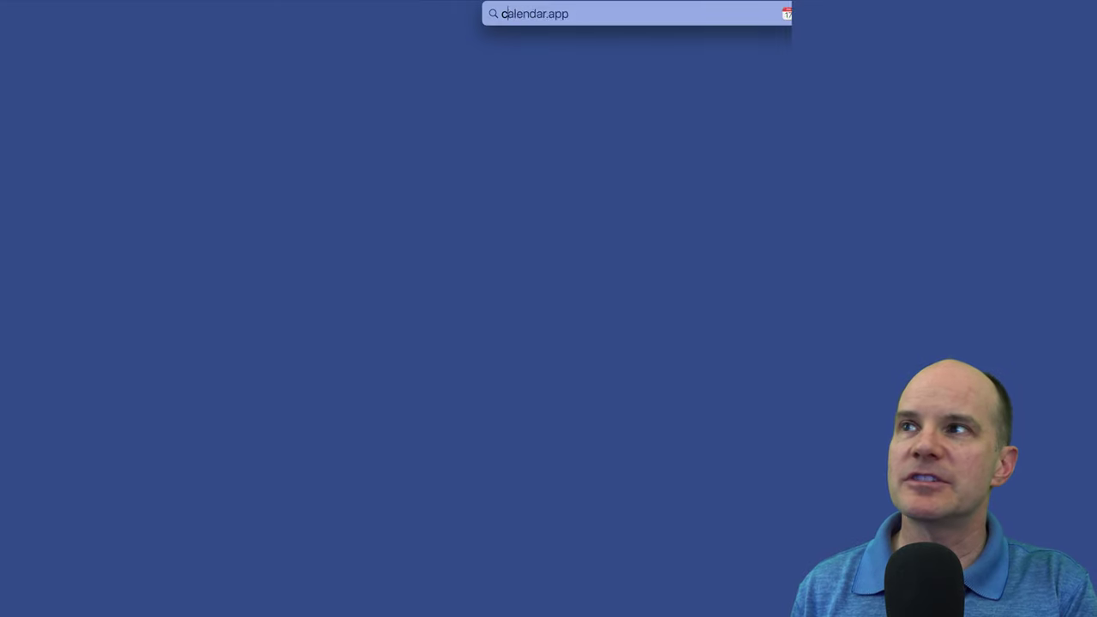
text(chrome)
key(Return)
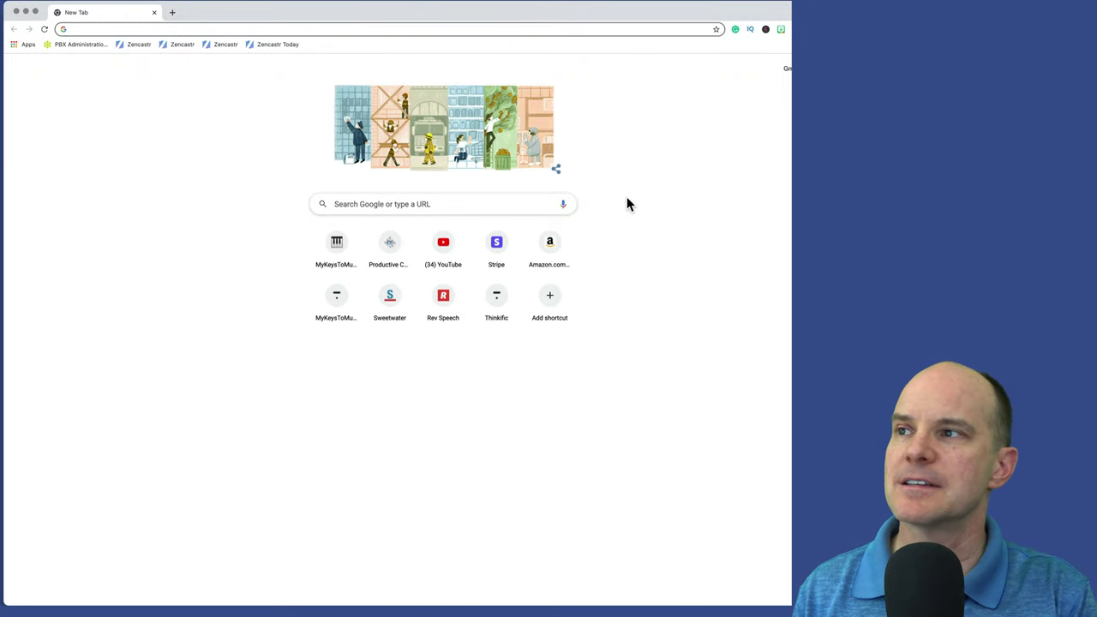
- Search Google for "nord file viewer" and open the File Viewer for Nord Stage website
click(357, 203)
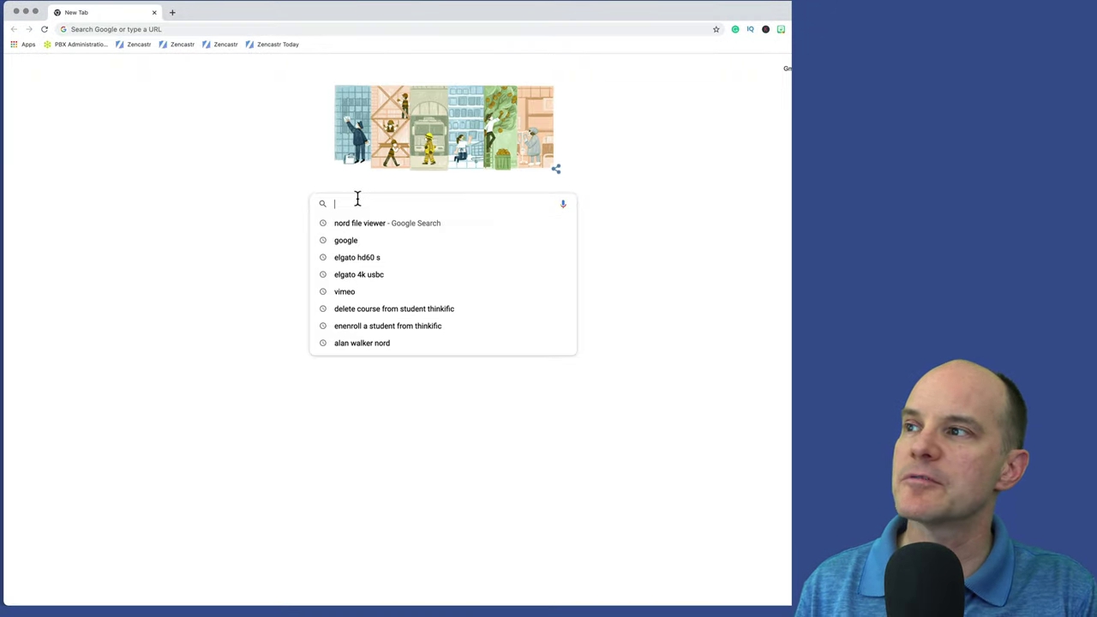
click(195, 162)
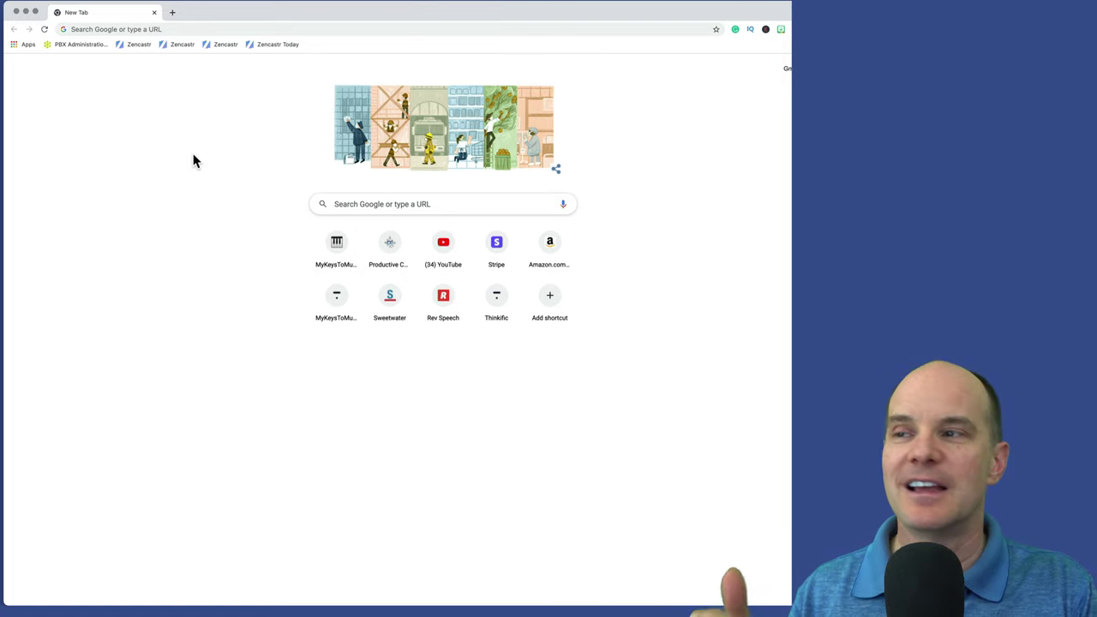
click(368, 204)
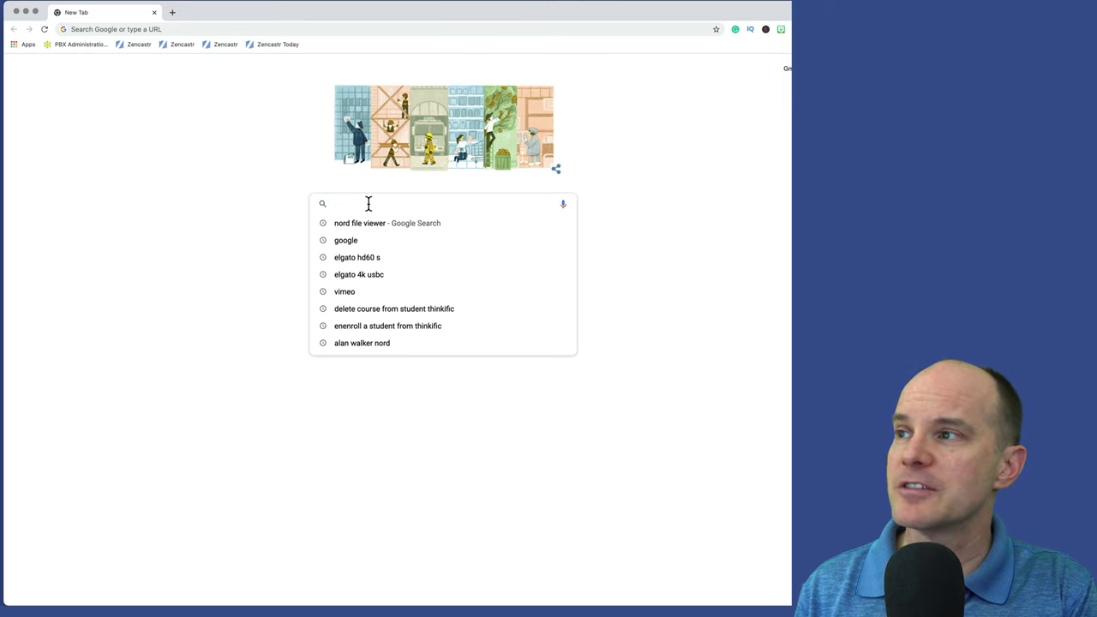
text(nor)
key(Return)
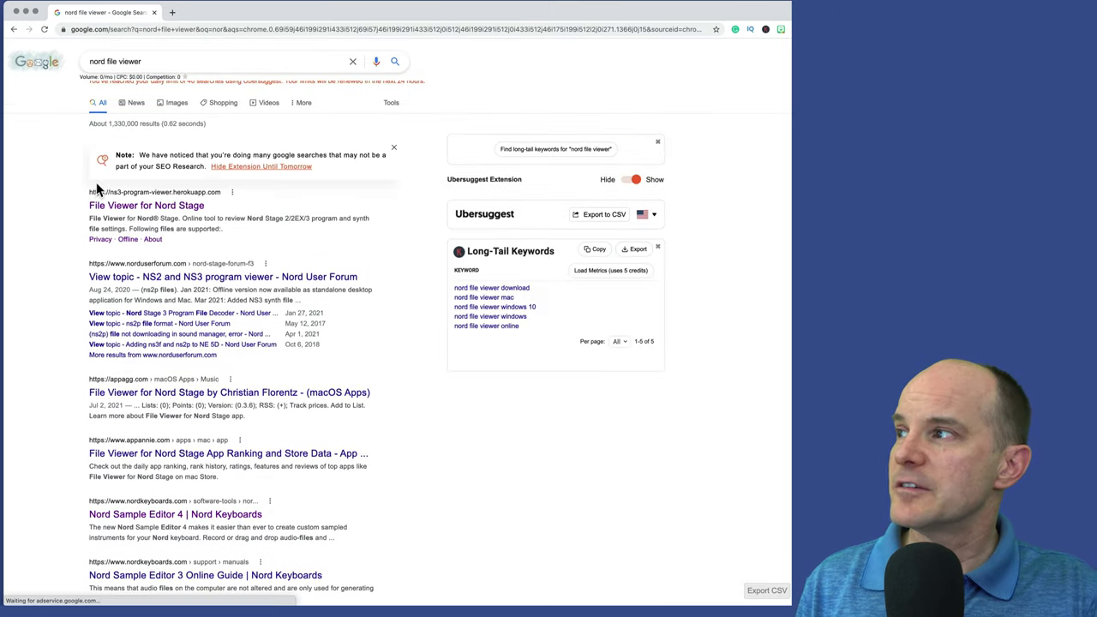
click(185, 207)
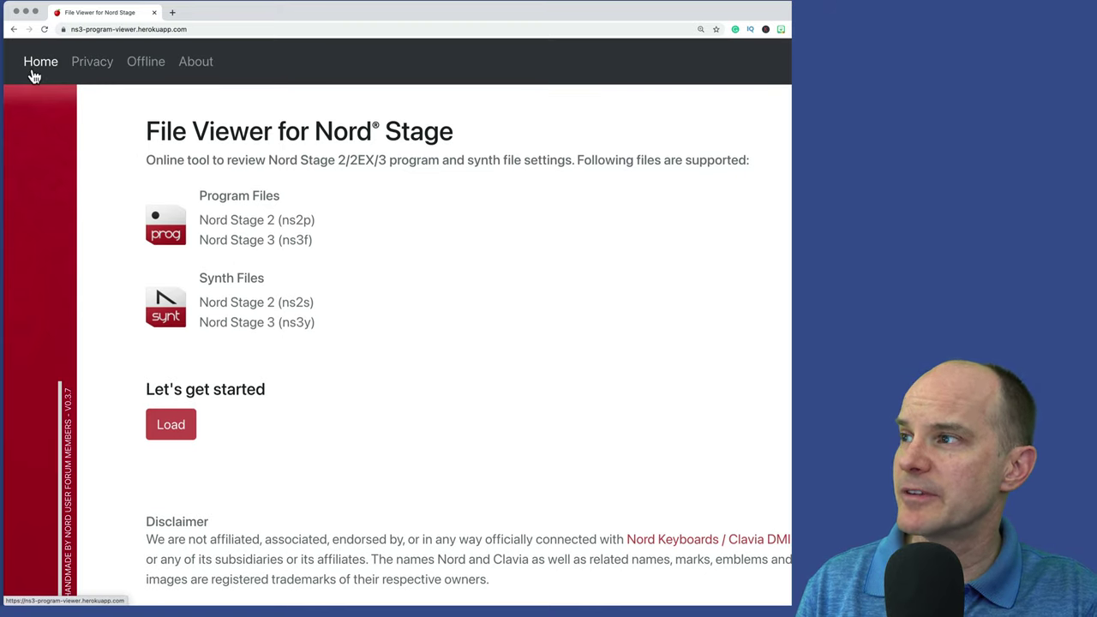
- Review the site's Privacy and Offline pages, including the App Store listing for the macOS version
click(84, 68)
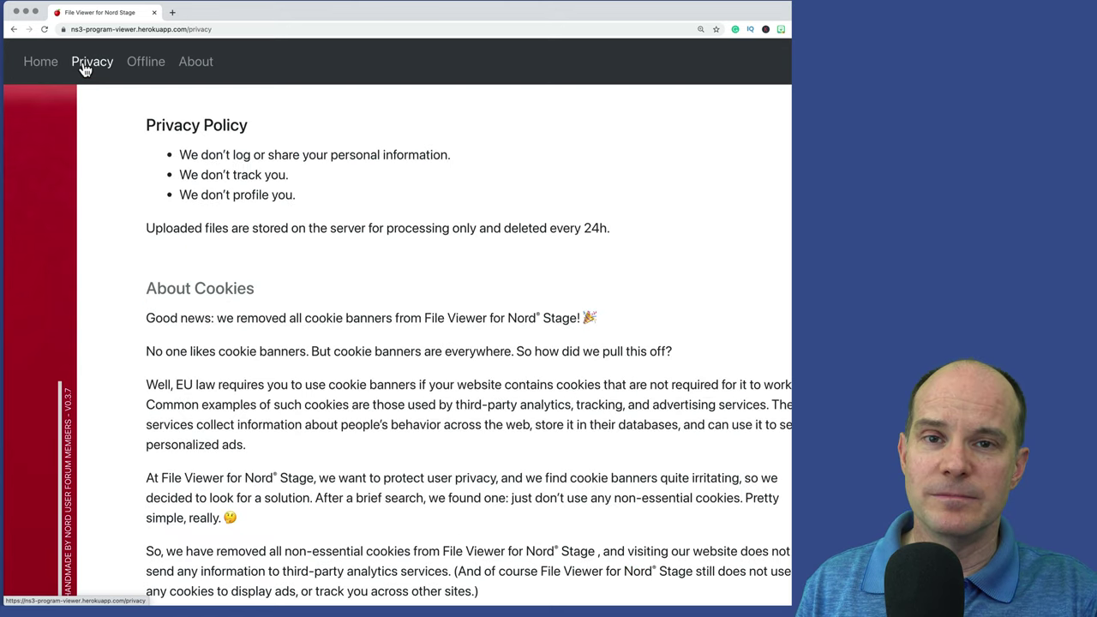
click(133, 64)
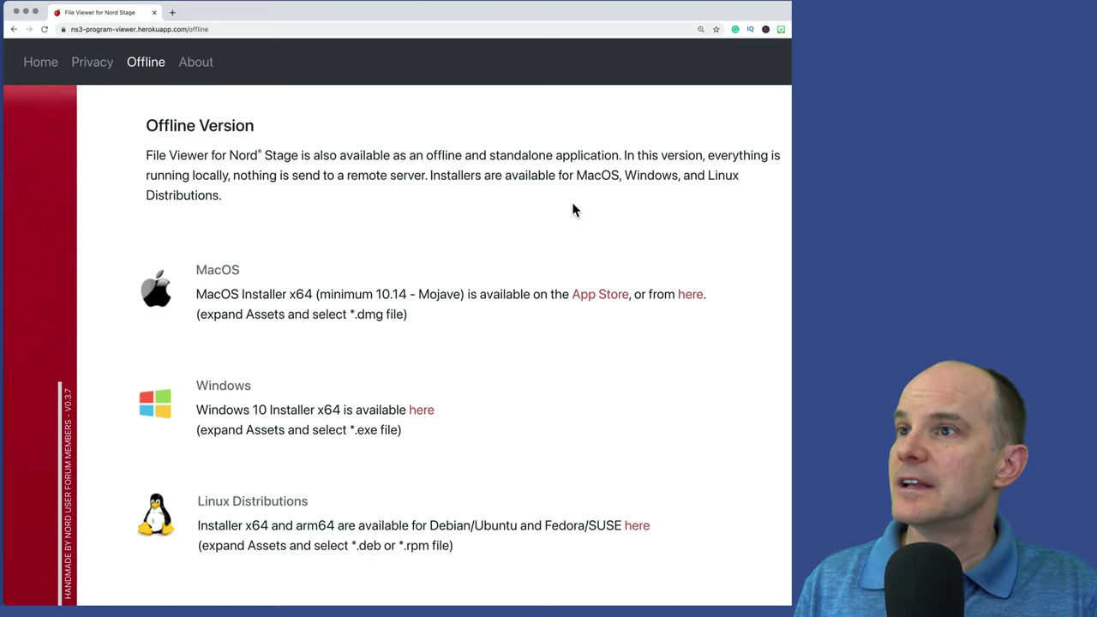
click(600, 300)
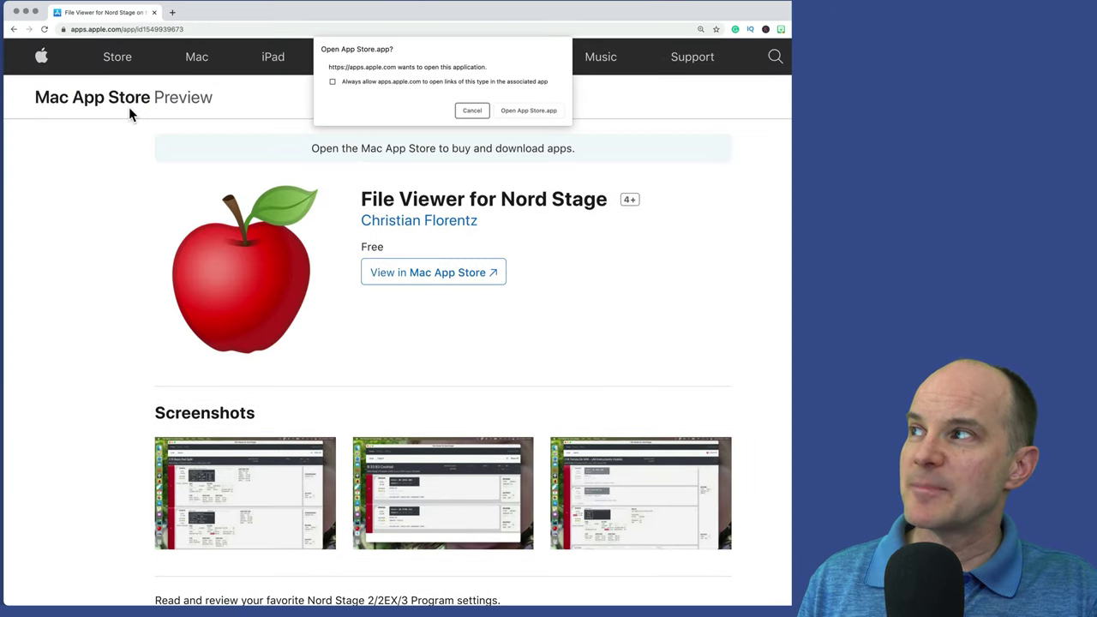
click(469, 110)
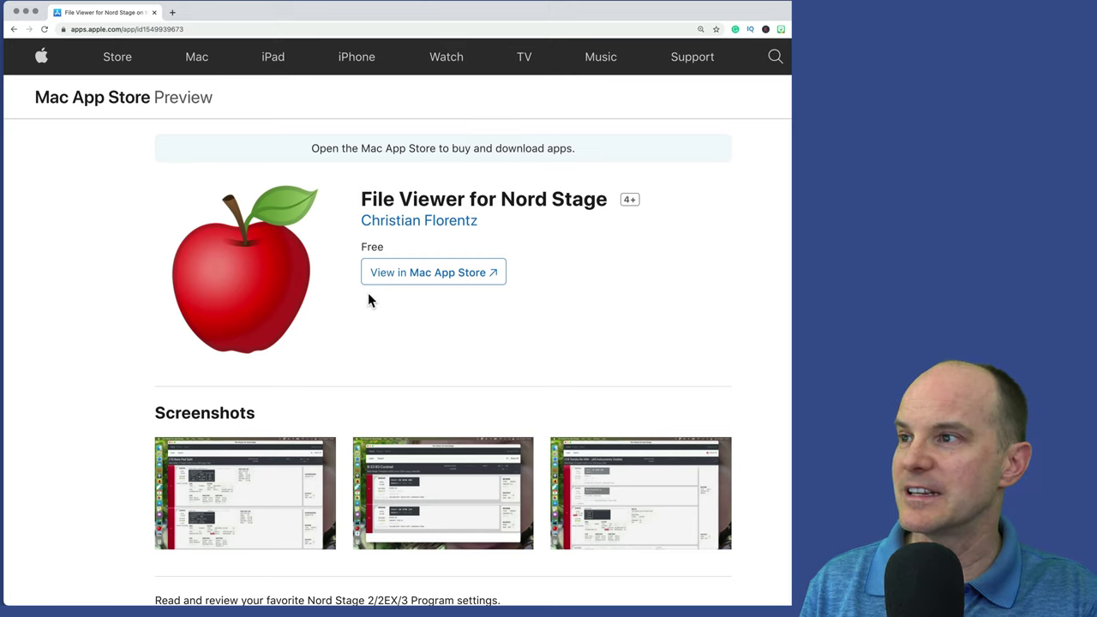
scroll(198, 174, left, 5)
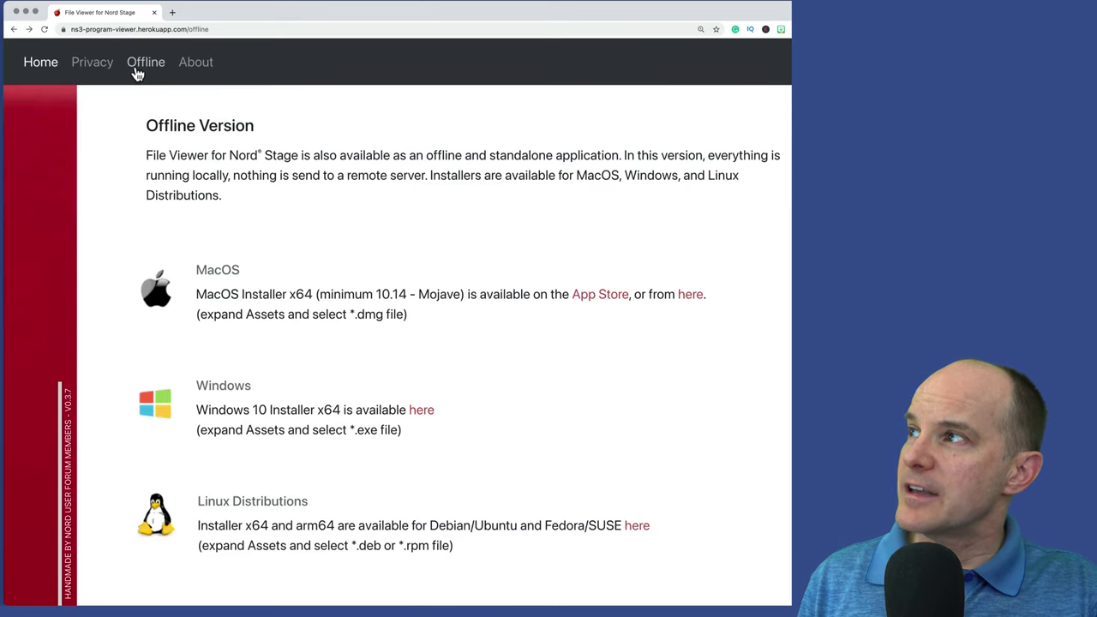
- Read the About page, including the quoted Clavia support answer and the contributors list
click(196, 64)
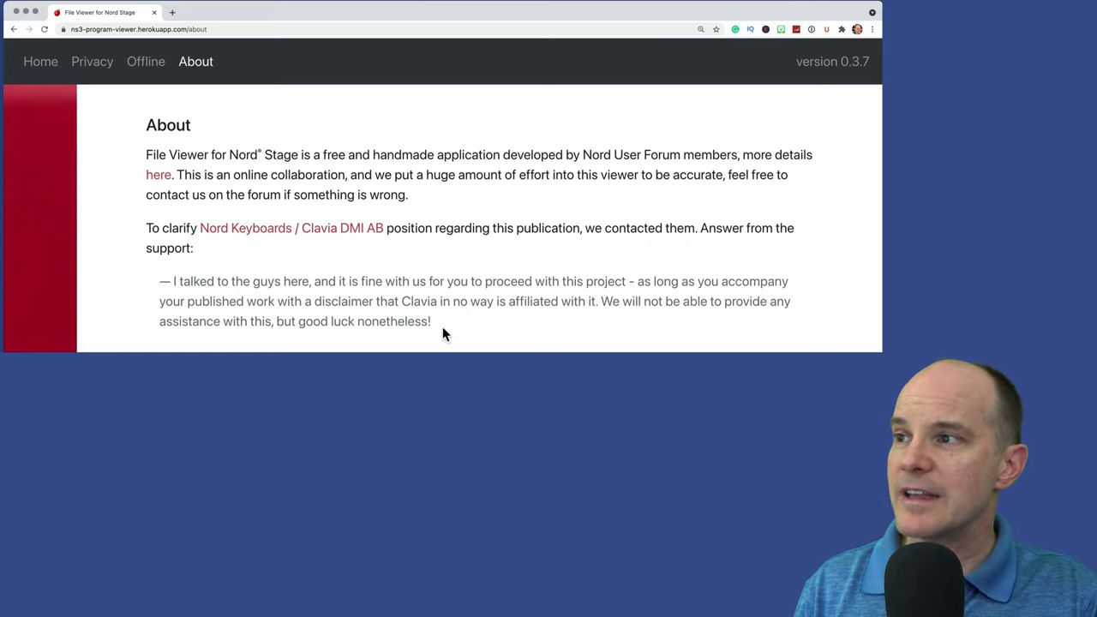
drag(443, 330, 146, 280)
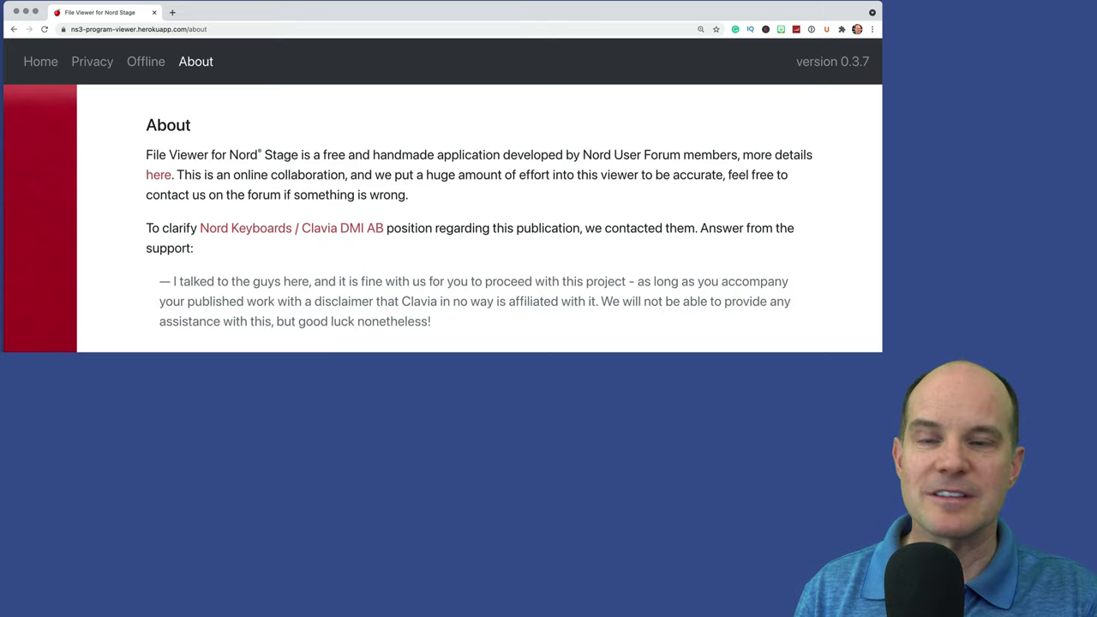
scroll(443, 195, down, 2)
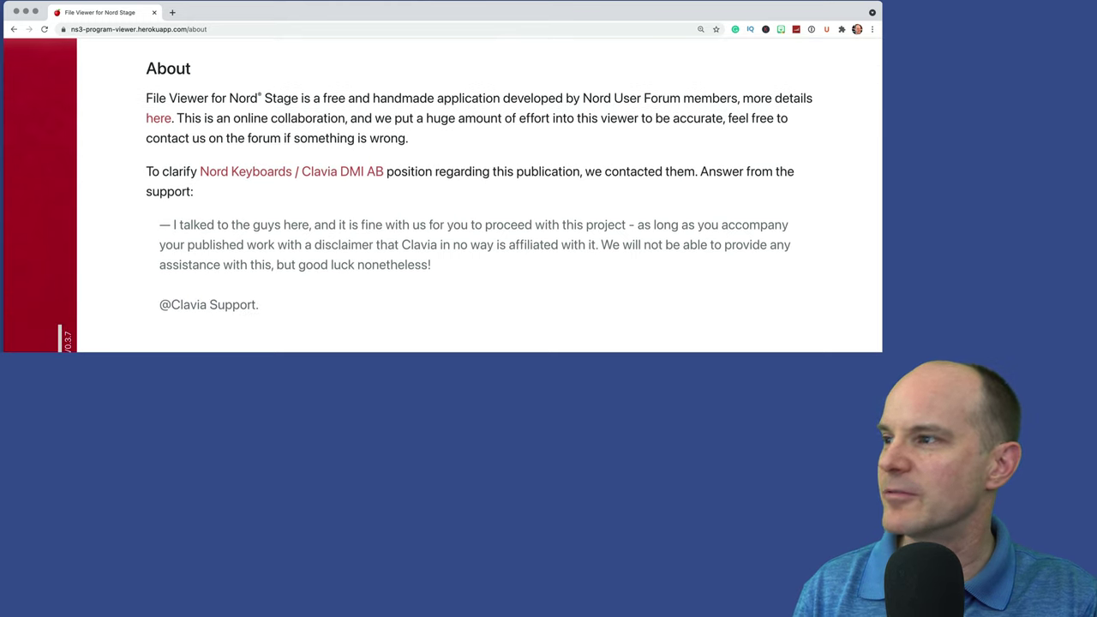
scroll(443, 196, down, 1)
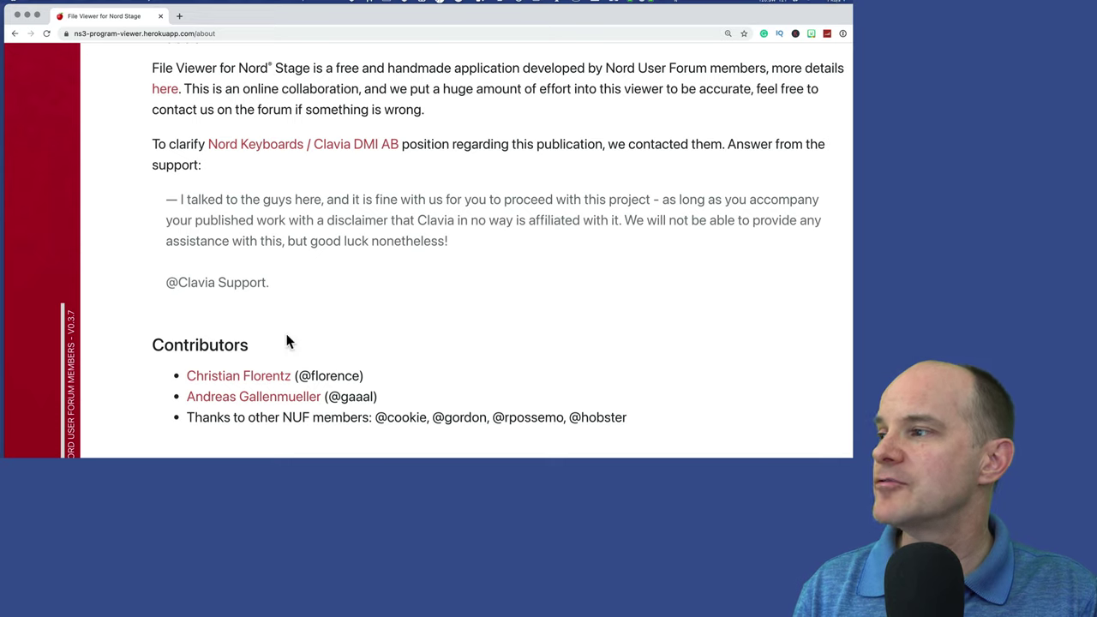
- View the first contributor's LinkedIn profile in a separate tab and return to the top of the About page
super+click(258, 384)
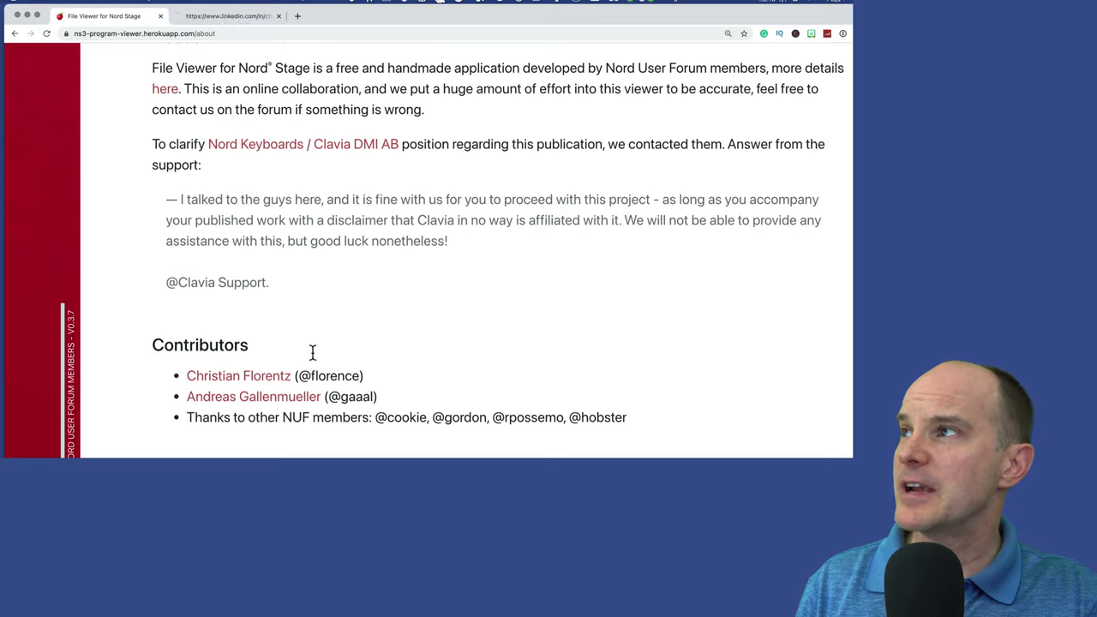
click(255, 17)
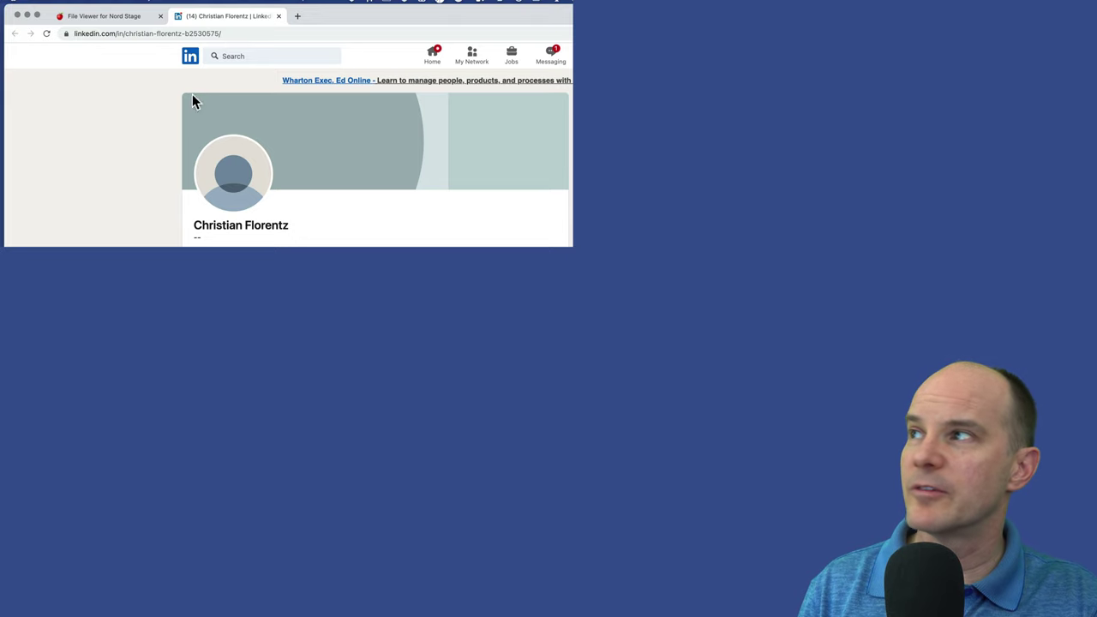
click(126, 18)
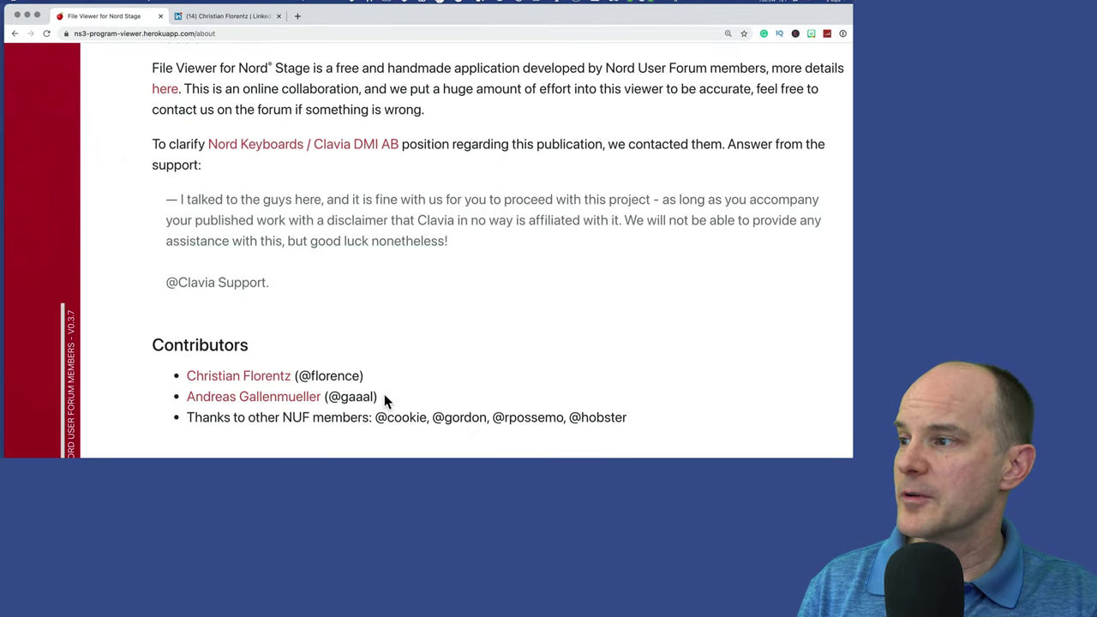
scroll(380, 436, down, 2)
scroll(377, 437, up, 4)
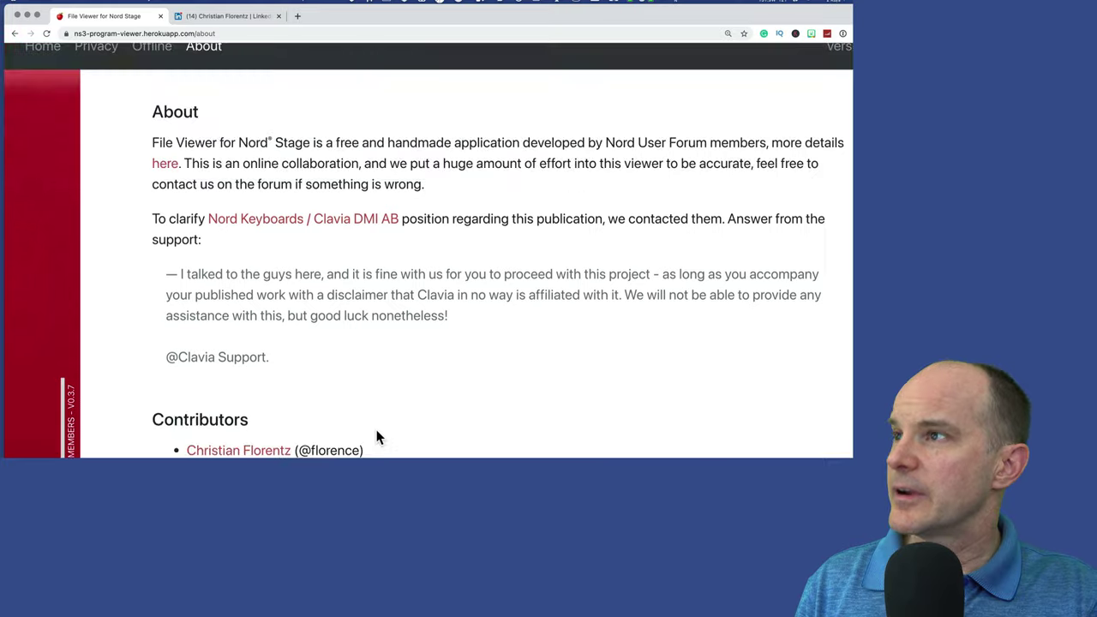
scroll(377, 437, up, 1)
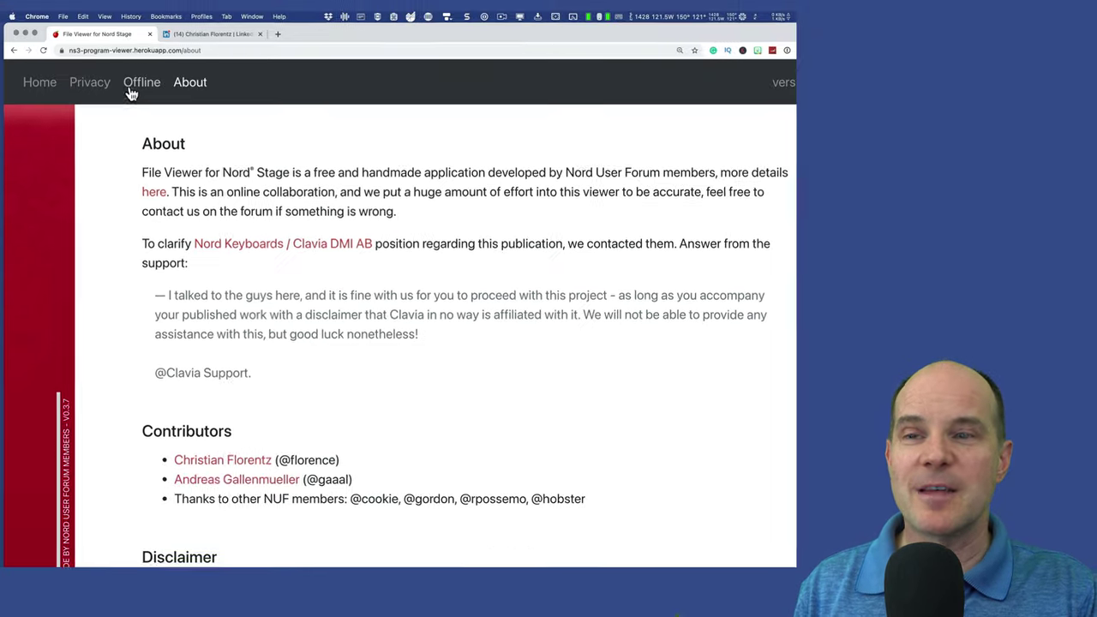
- Revisit the Offline and Privacy pages and return to the site's home page
click(135, 83)
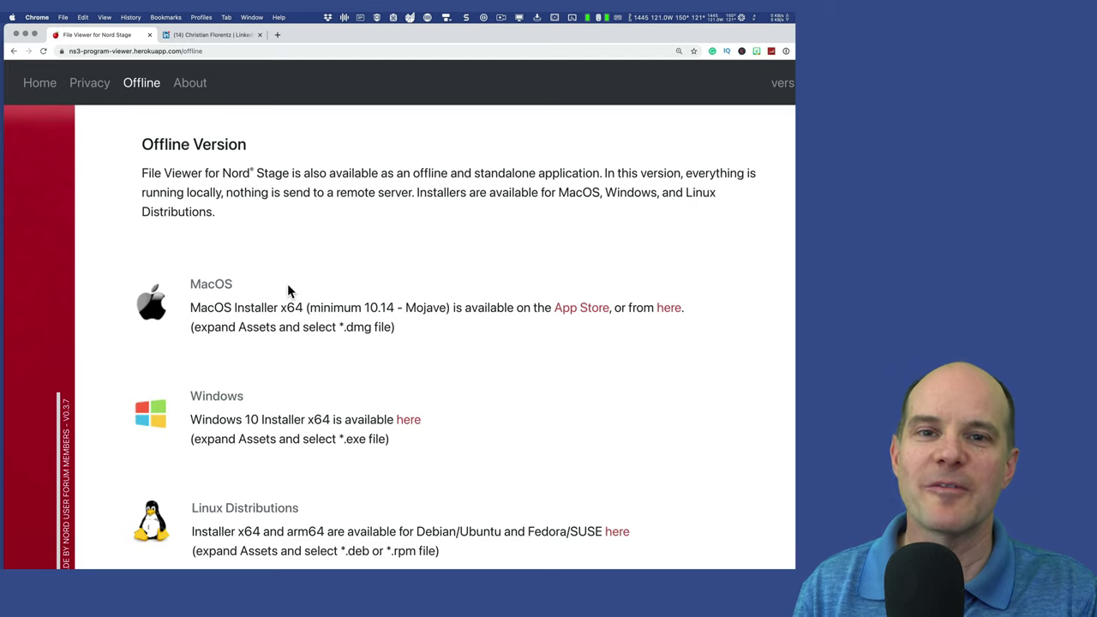
click(83, 88)
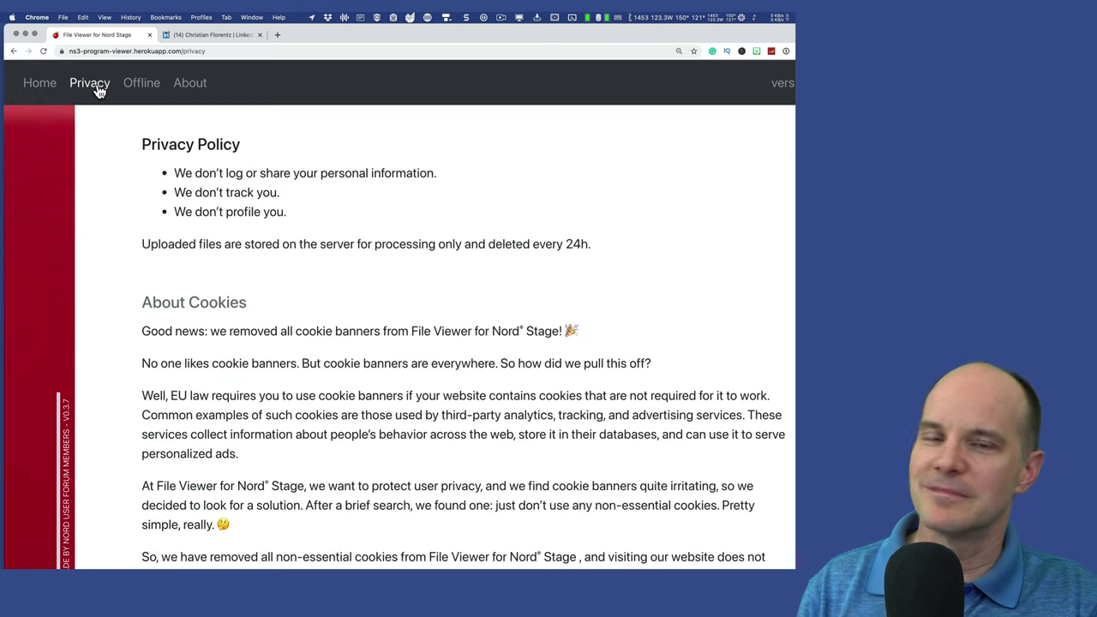
click(47, 83)
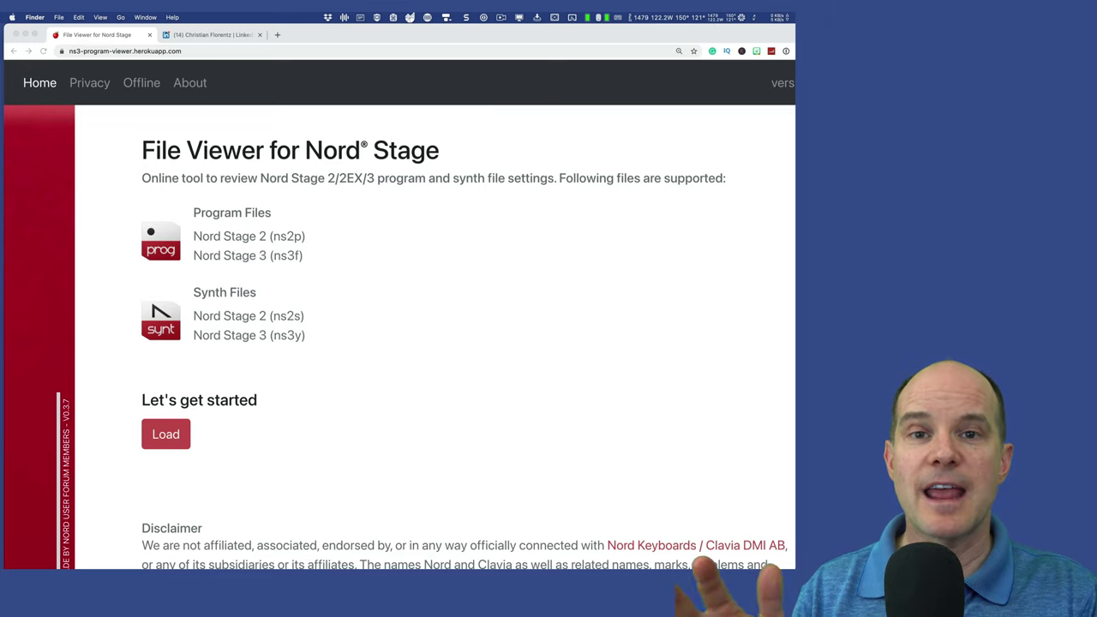
- Load Lyle Mays.ns3f from the Desktop and show both panels, A and B, of the program
click(176, 438)
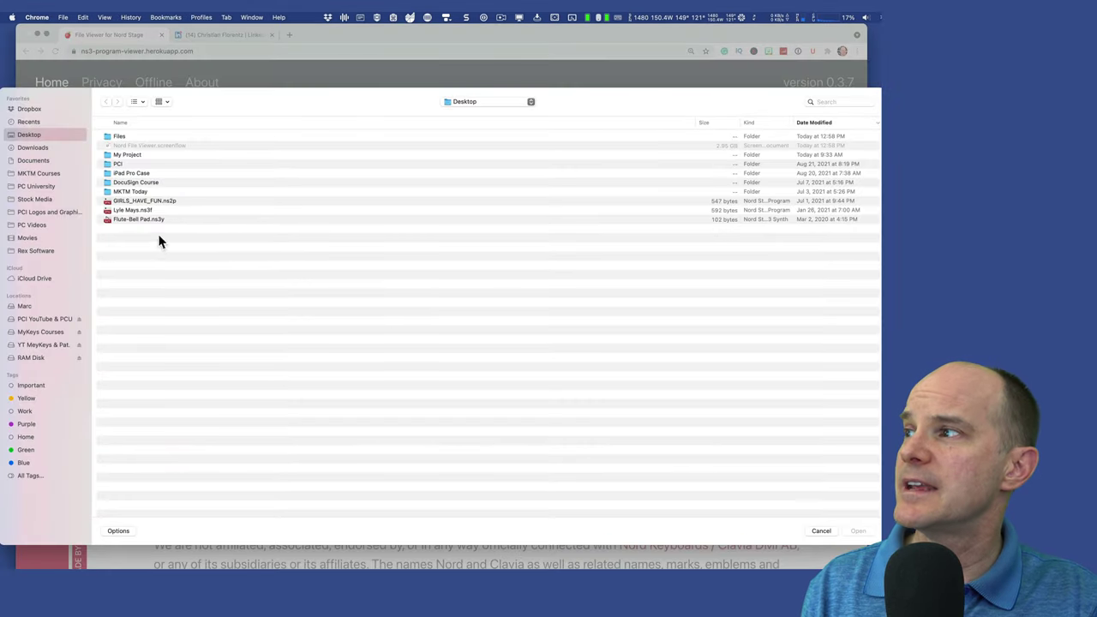
click(135, 210)
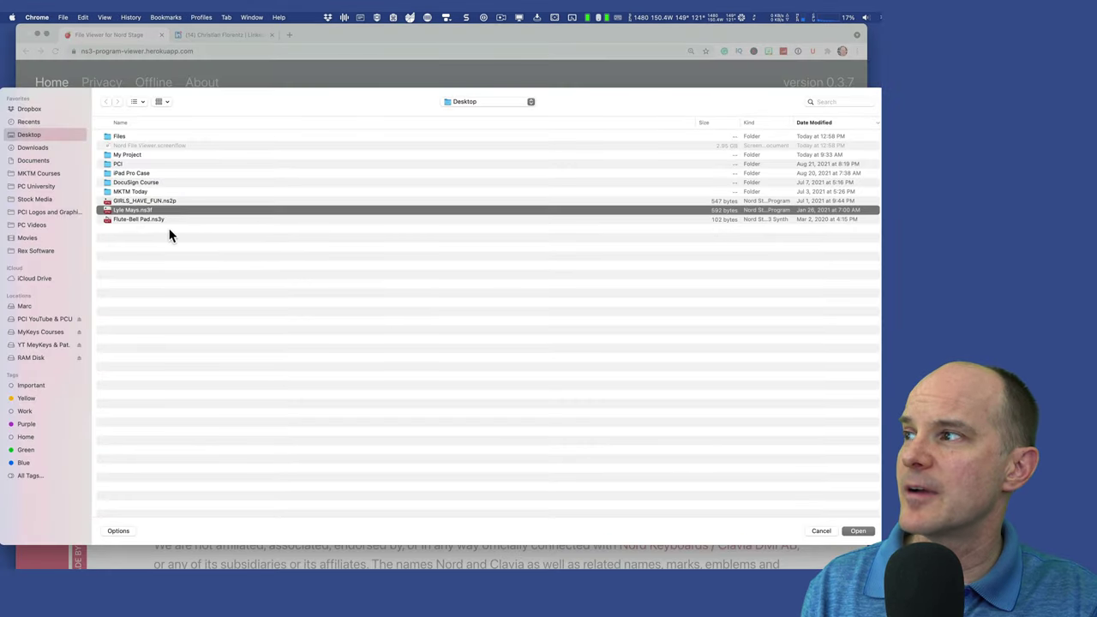
click(859, 532)
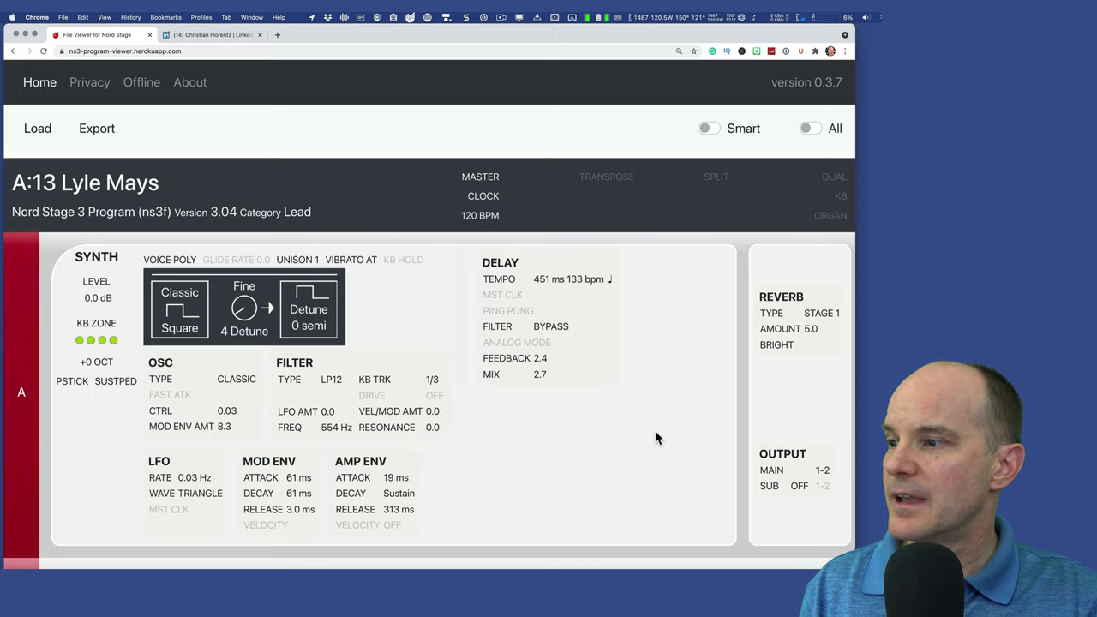
key(super+minus)
key(super+minus)
key(super+minus)
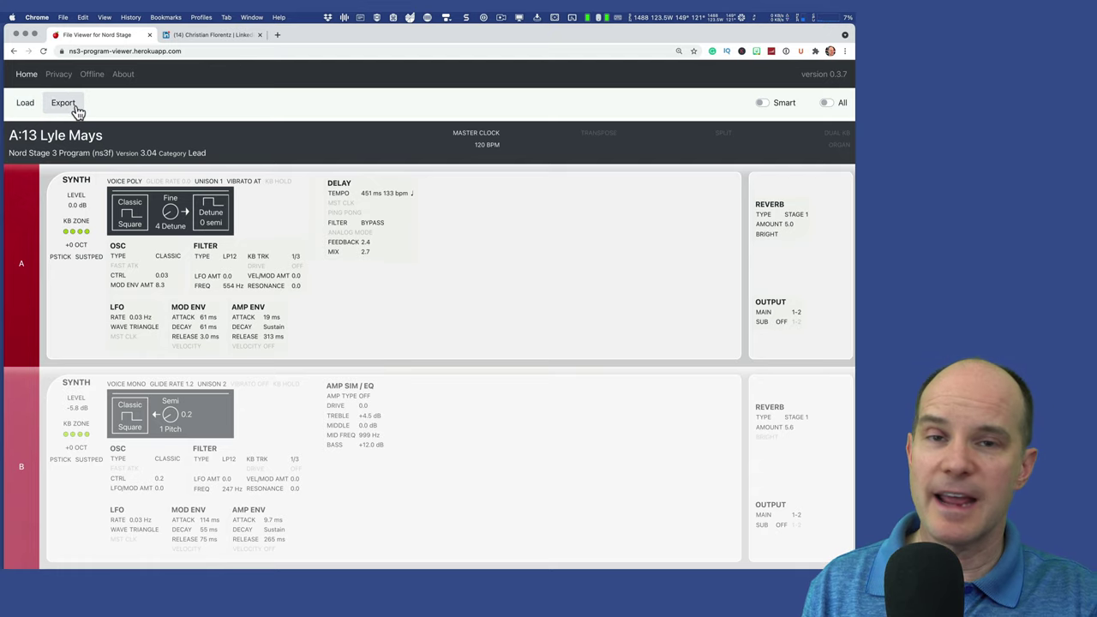
- Open the file chooser for loading another file and close it without choosing one
click(29, 105)
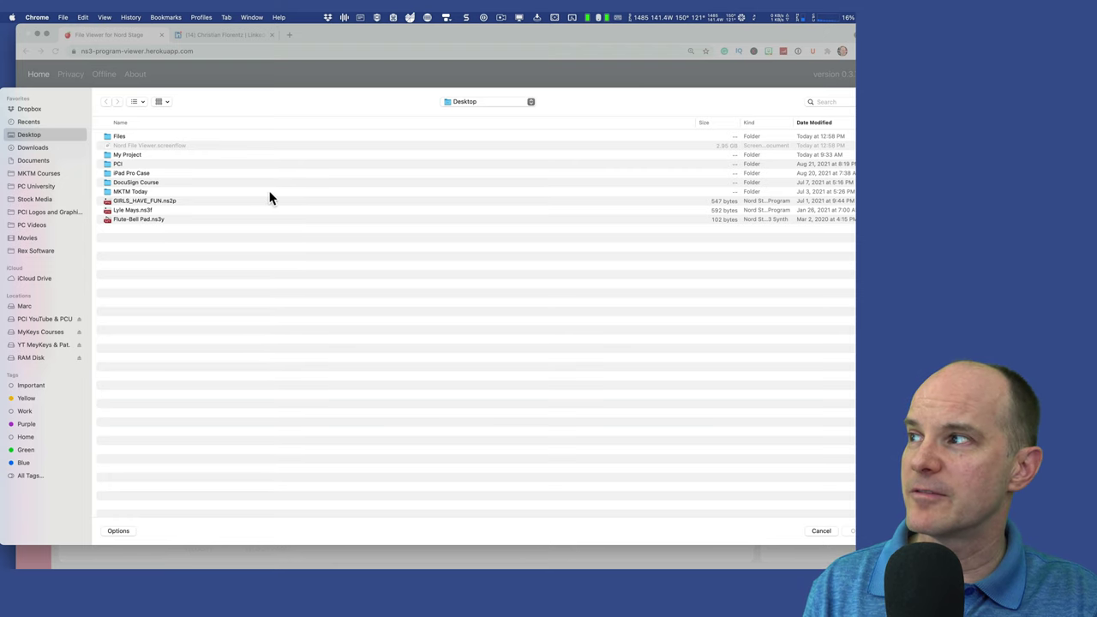
key(Return)
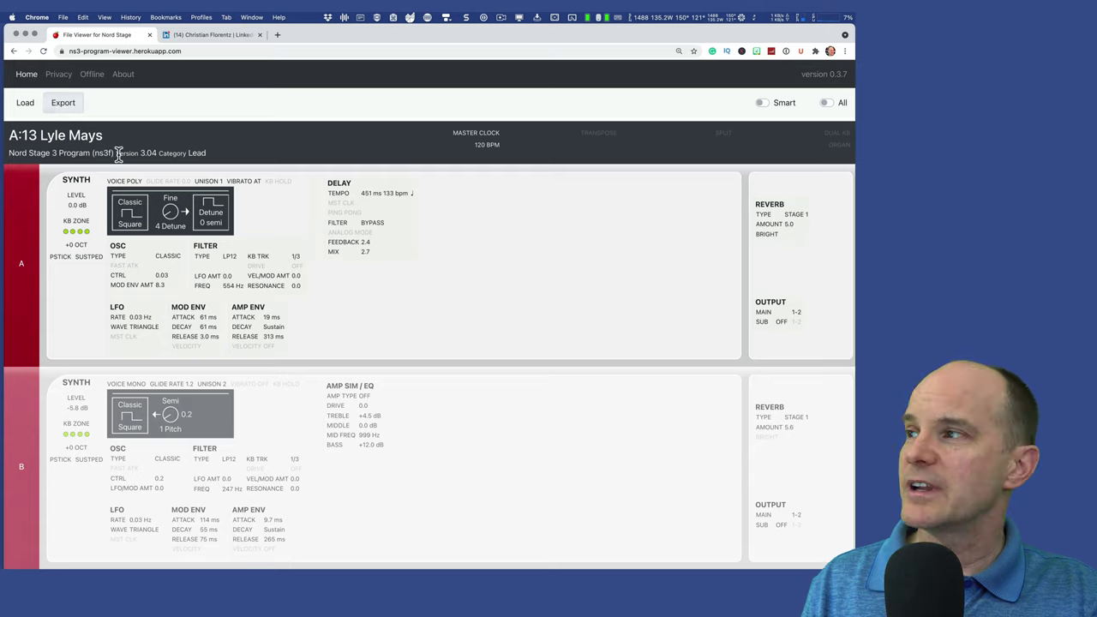
- Export the loaded Lyle Mays program as a PDF and show the Downloads folder in Finder
click(64, 104)
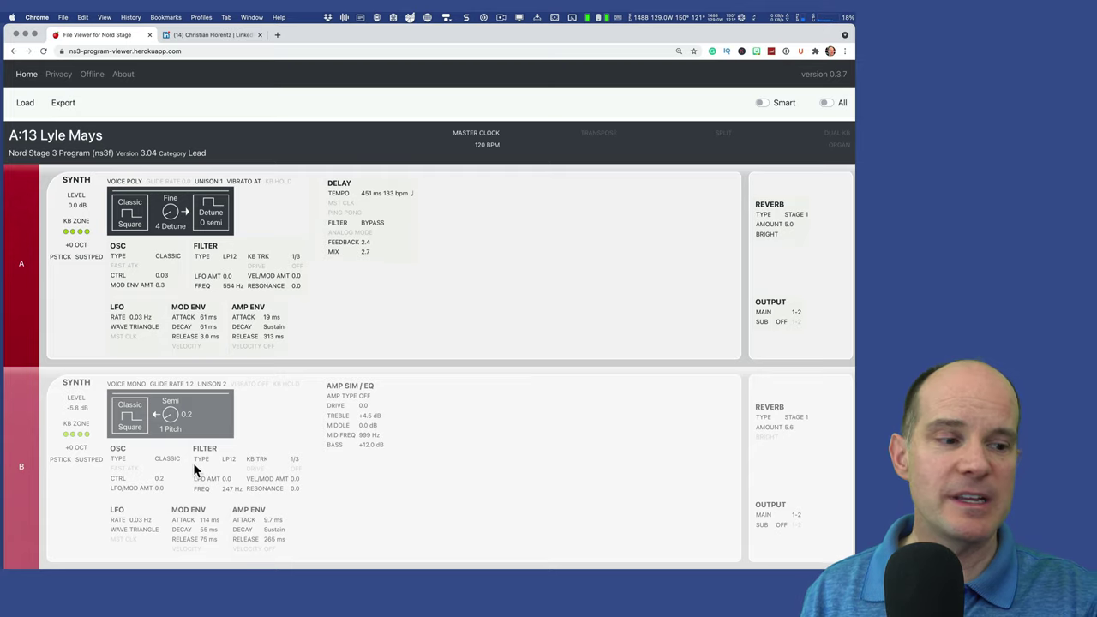
key(alt+super+l)
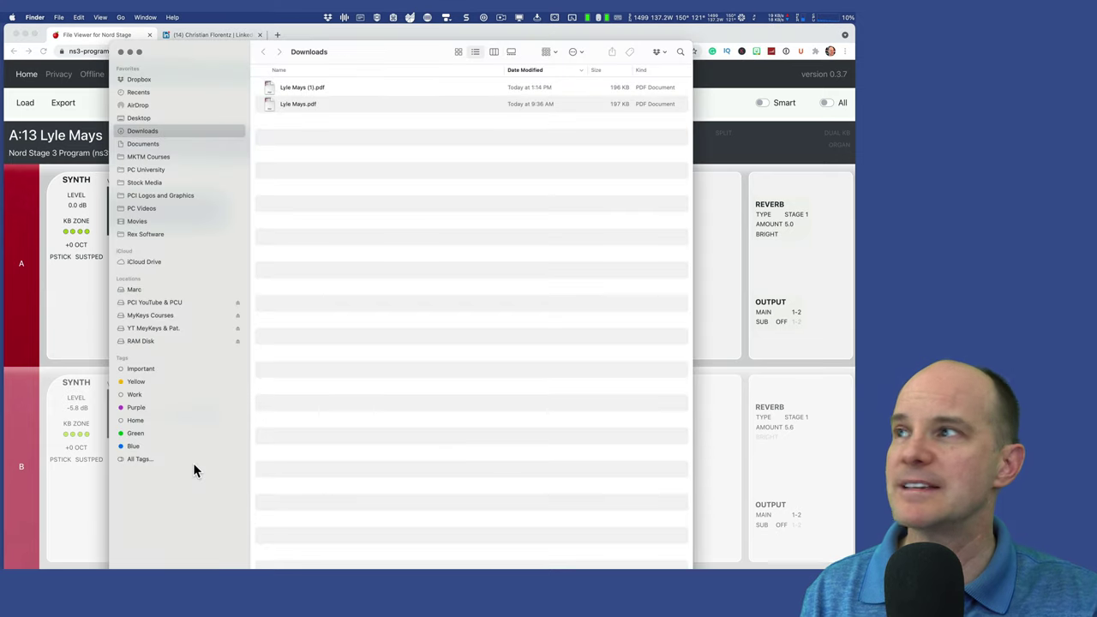
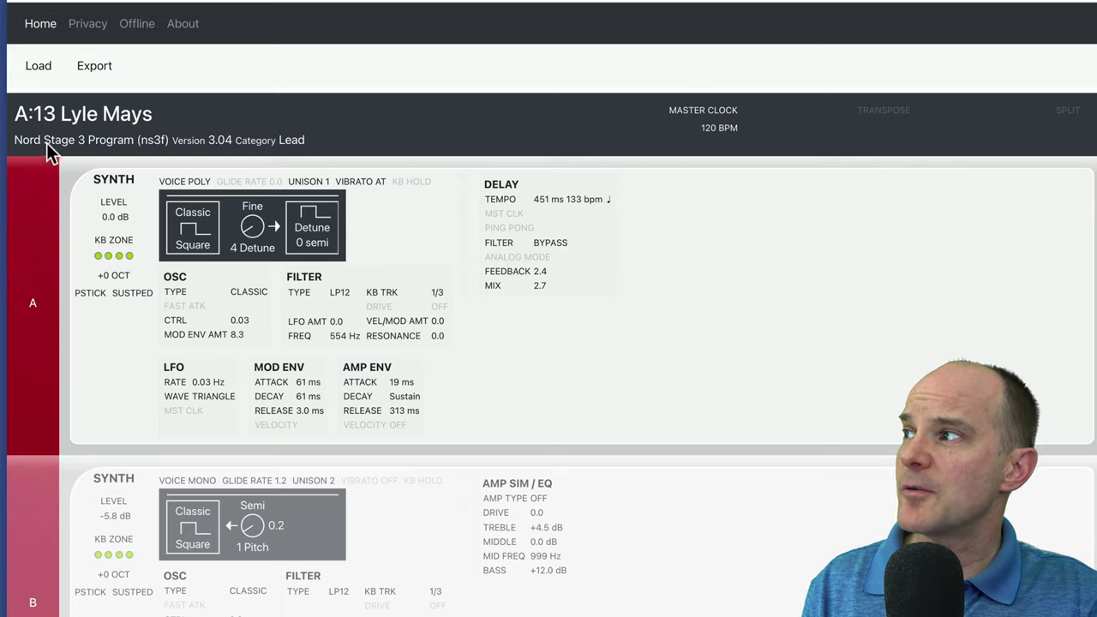
- Preview the Lyle Mays program with the Smart option turned on, and turn the option off again
click(139, 143)
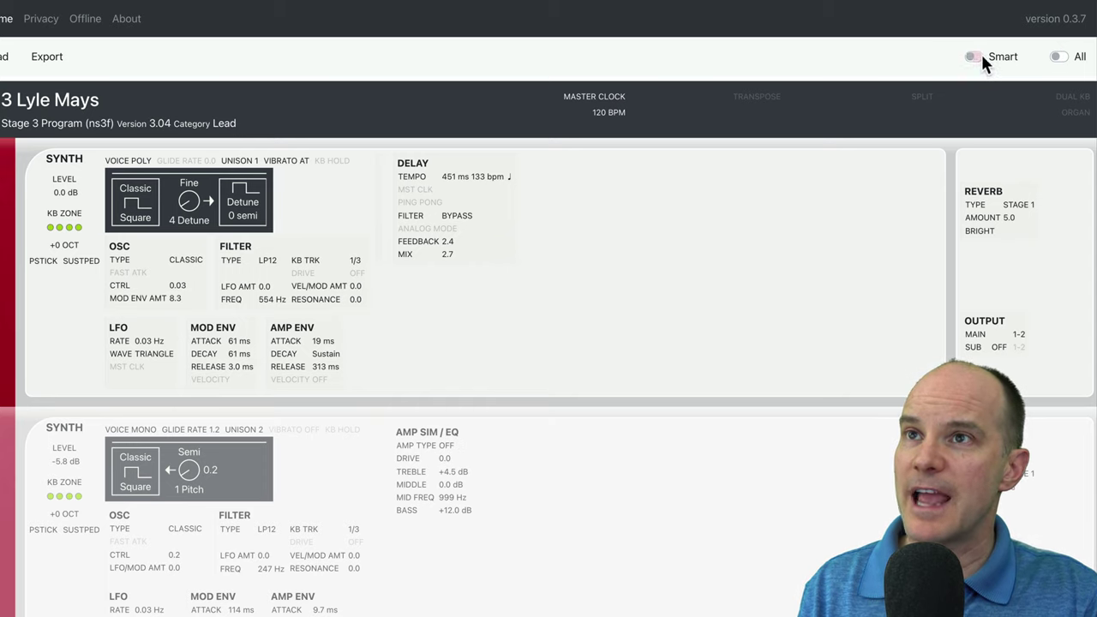
click(981, 53)
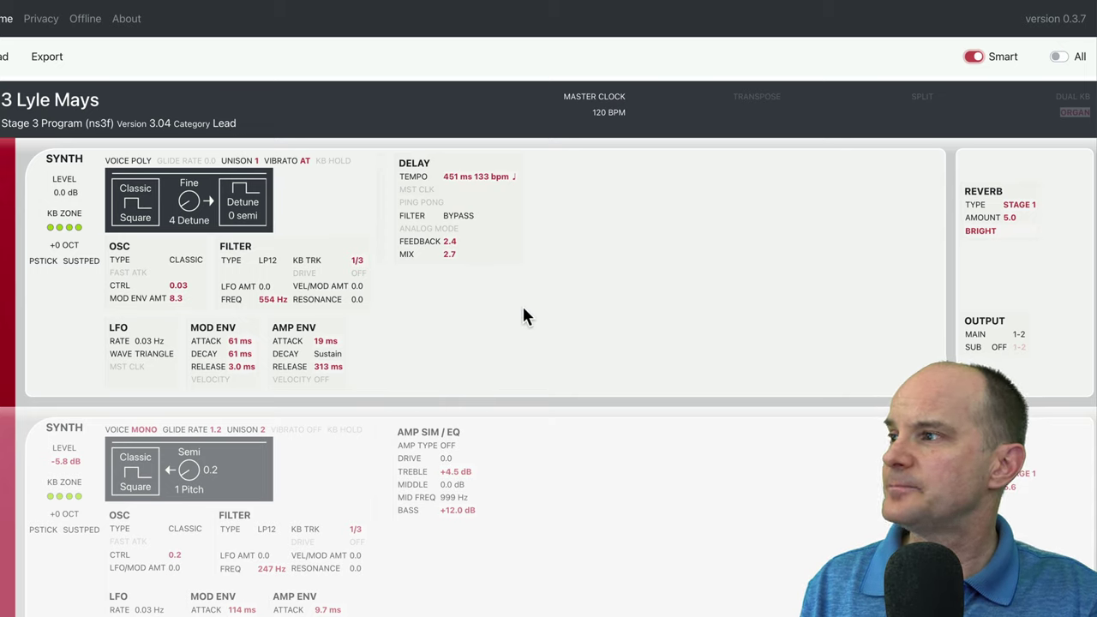
click(975, 56)
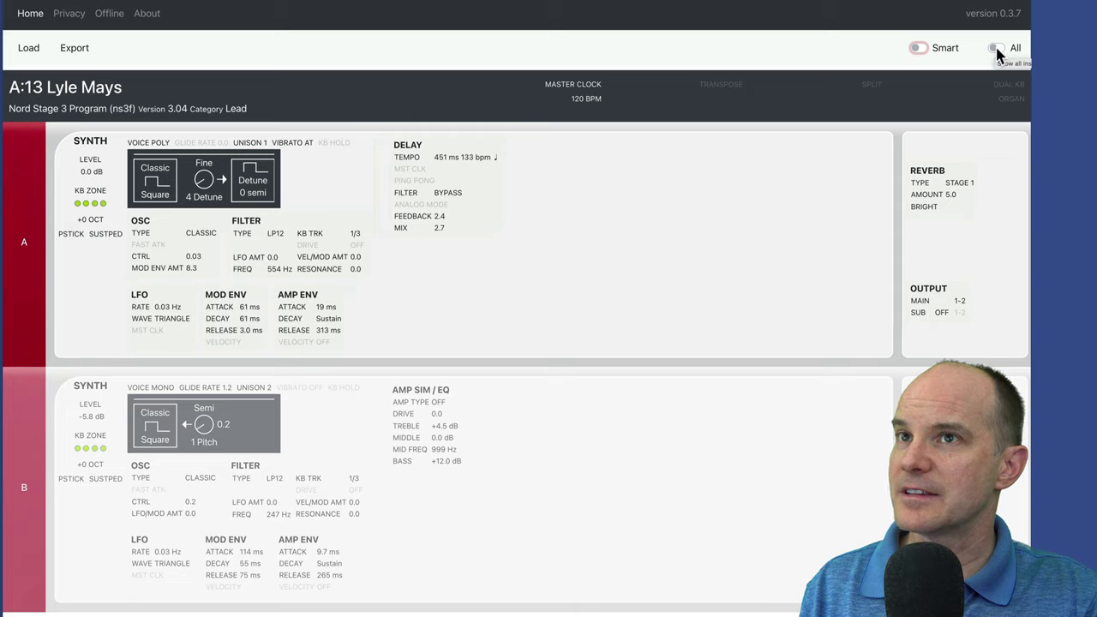
- Show all instruments of the Lyle Mays program, examine panels A and B, and turn the All option back off
click(1059, 56)
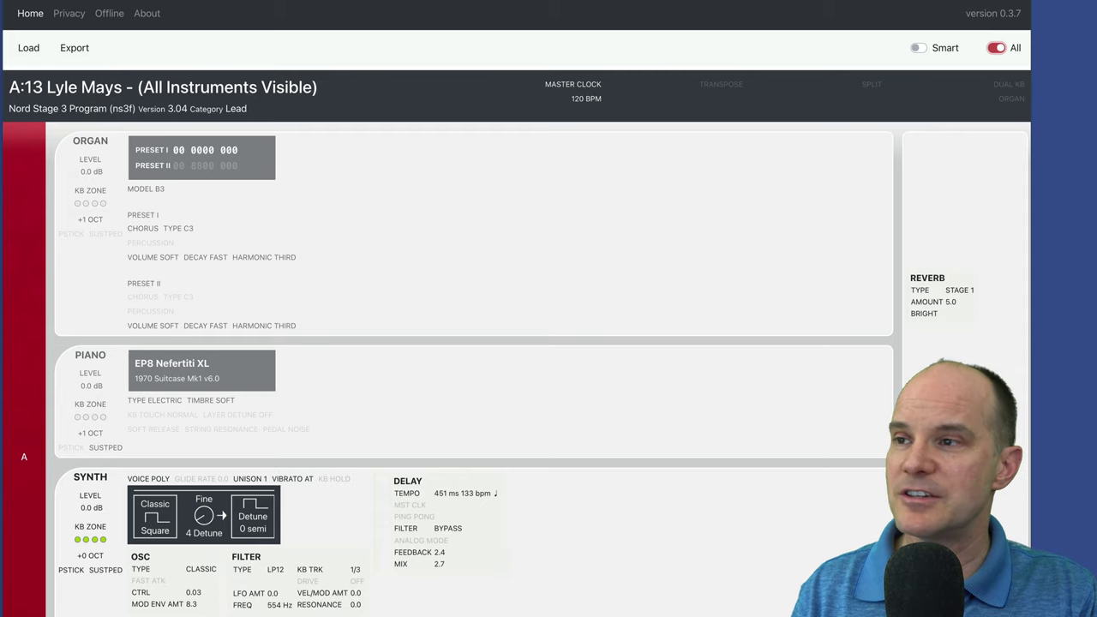
scroll(514, 342, down, 5)
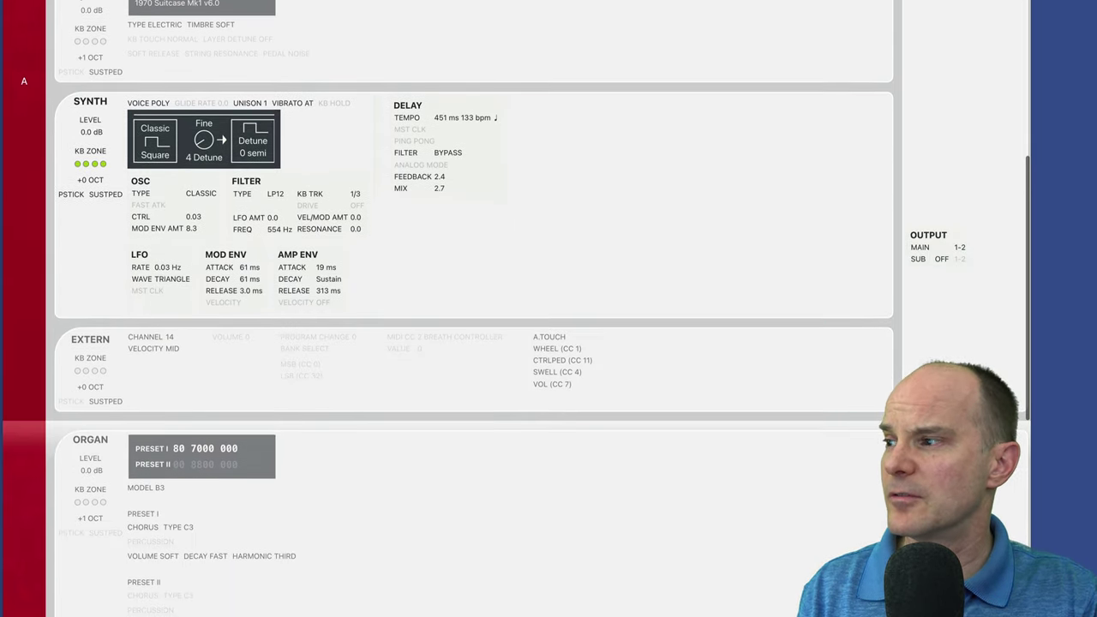
scroll(515, 342, up, 3)
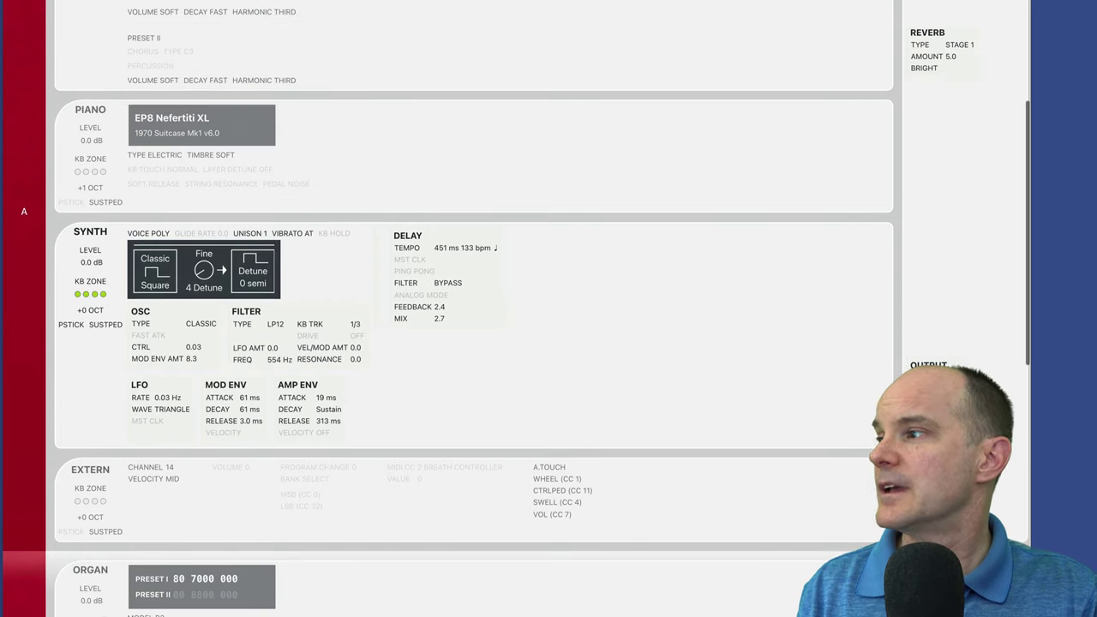
scroll(514, 343, down, 2)
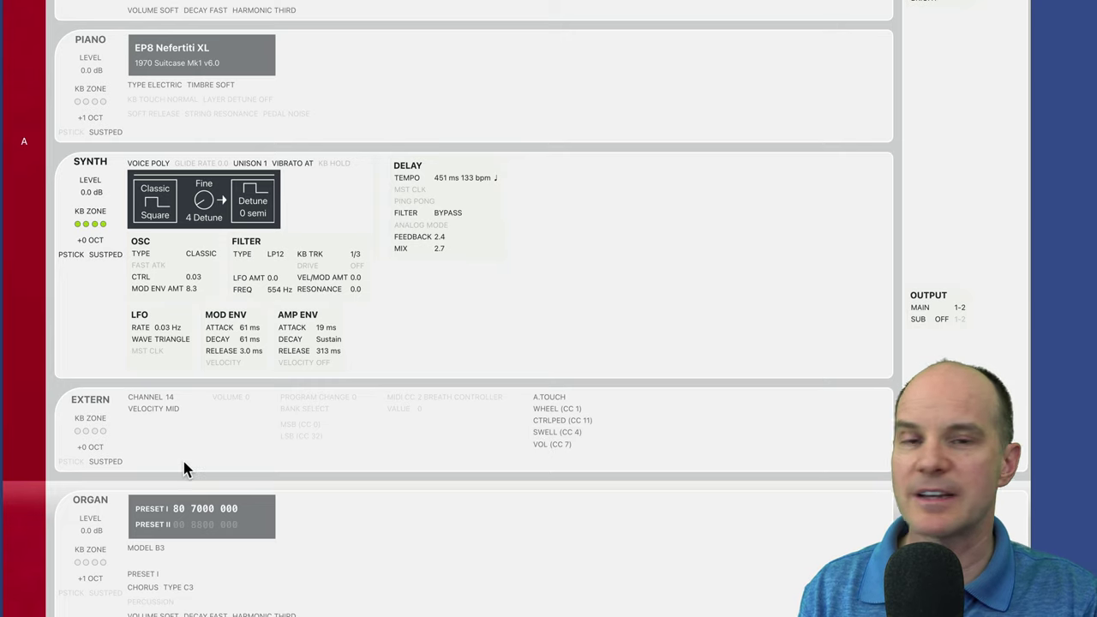
scroll(186, 472, down, 2)
scroll(186, 470, down, 8)
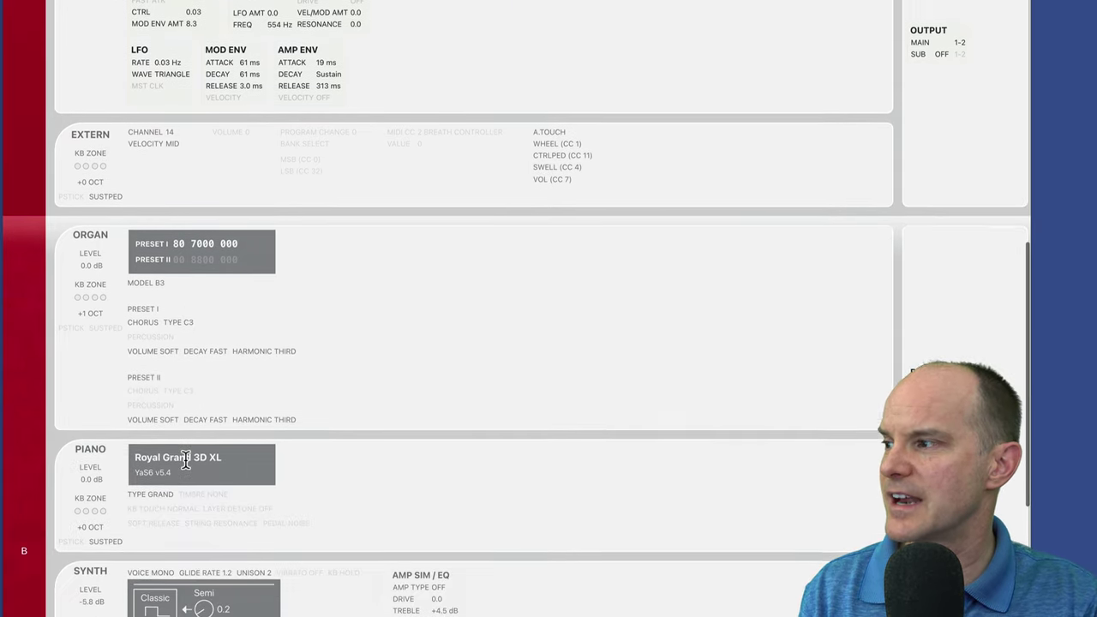
scroll(186, 467, down, 8)
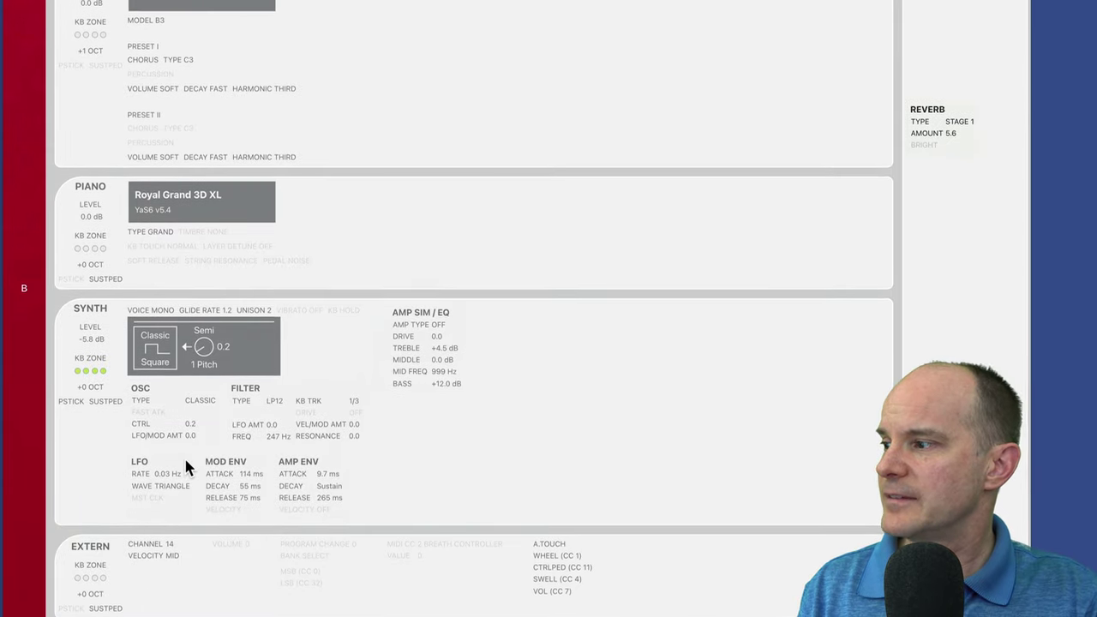
scroll(187, 467, up, 8)
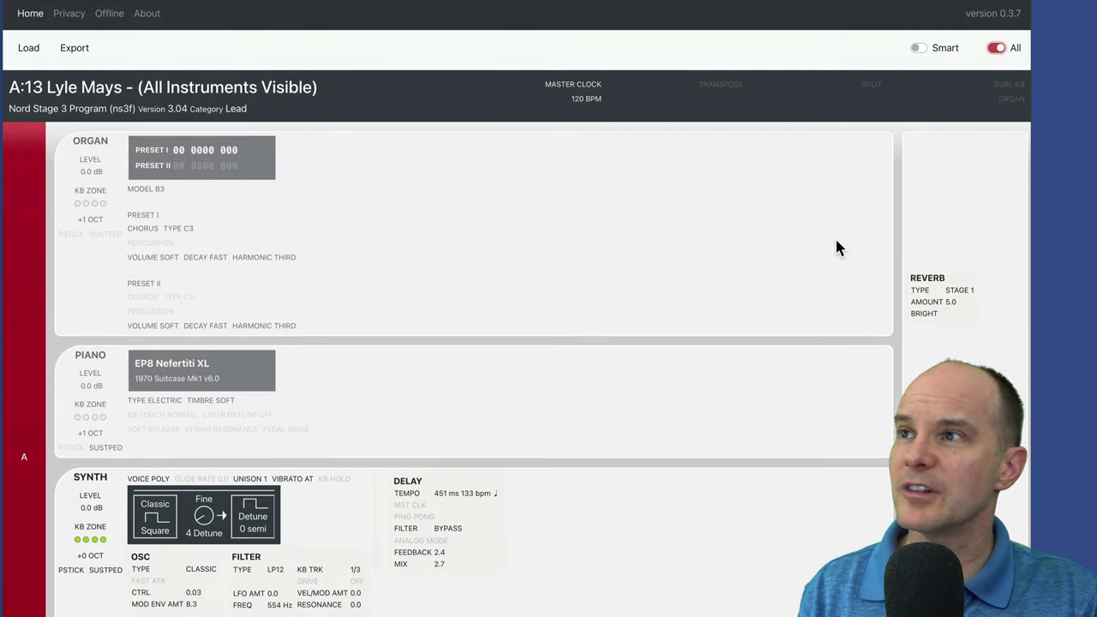
click(995, 49)
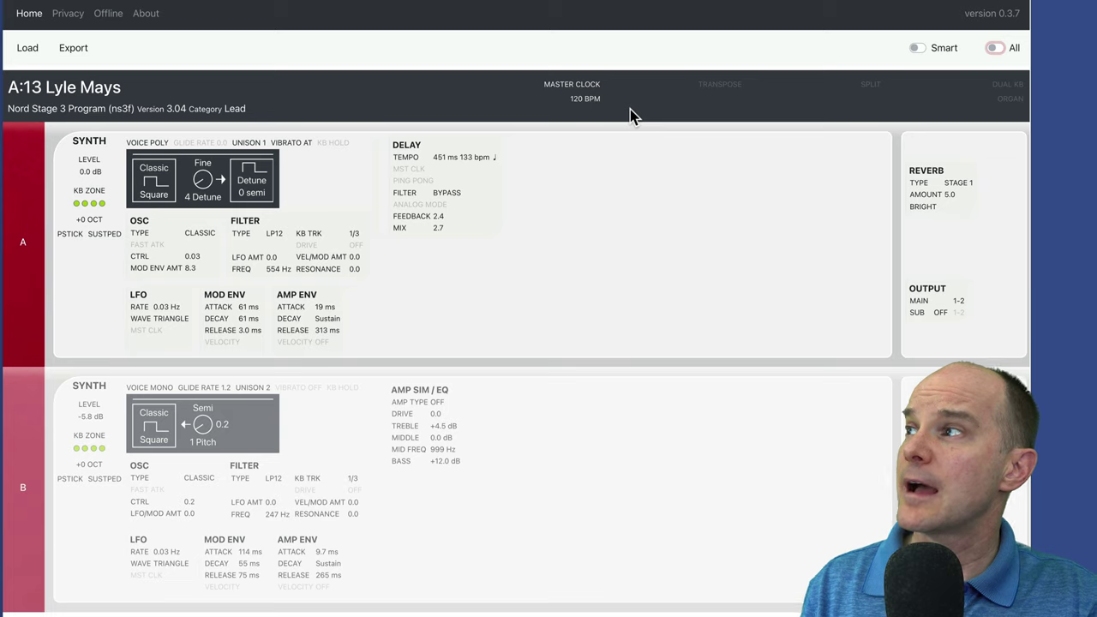
- Load the Nord Stage 2 program GIRLS_HAVE_FUN.ns2p from the Desktop
click(33, 54)
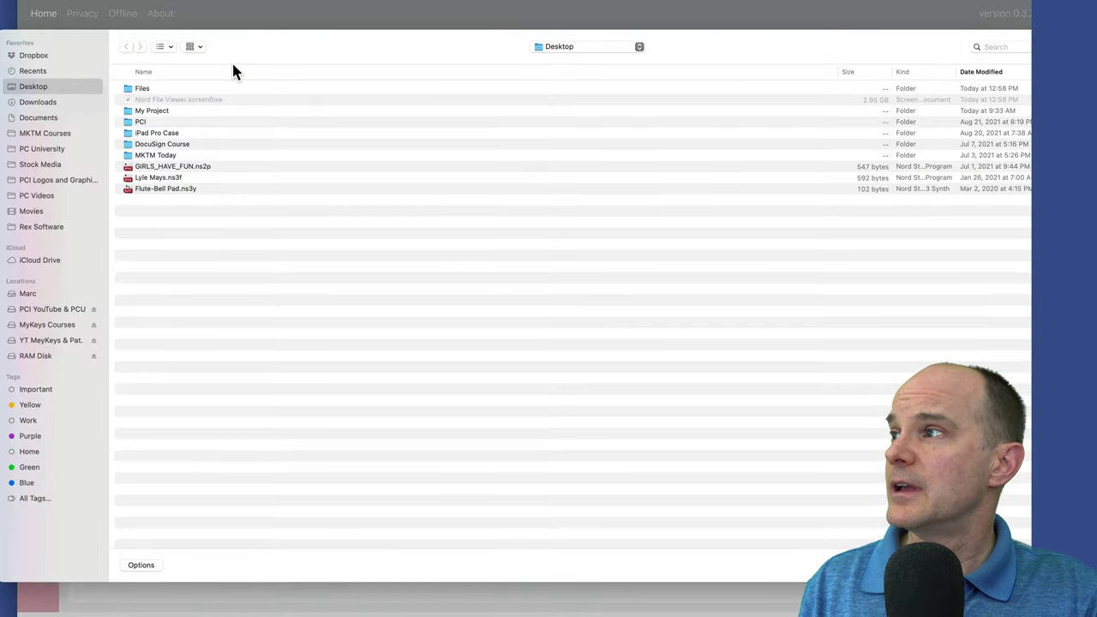
click(178, 172)
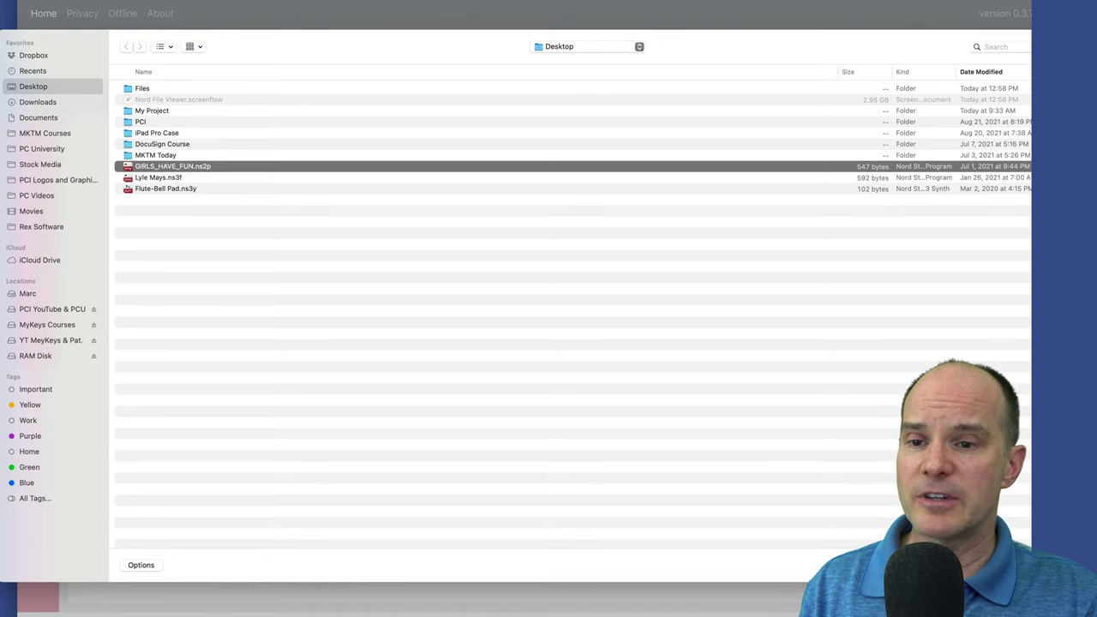
key(Return)
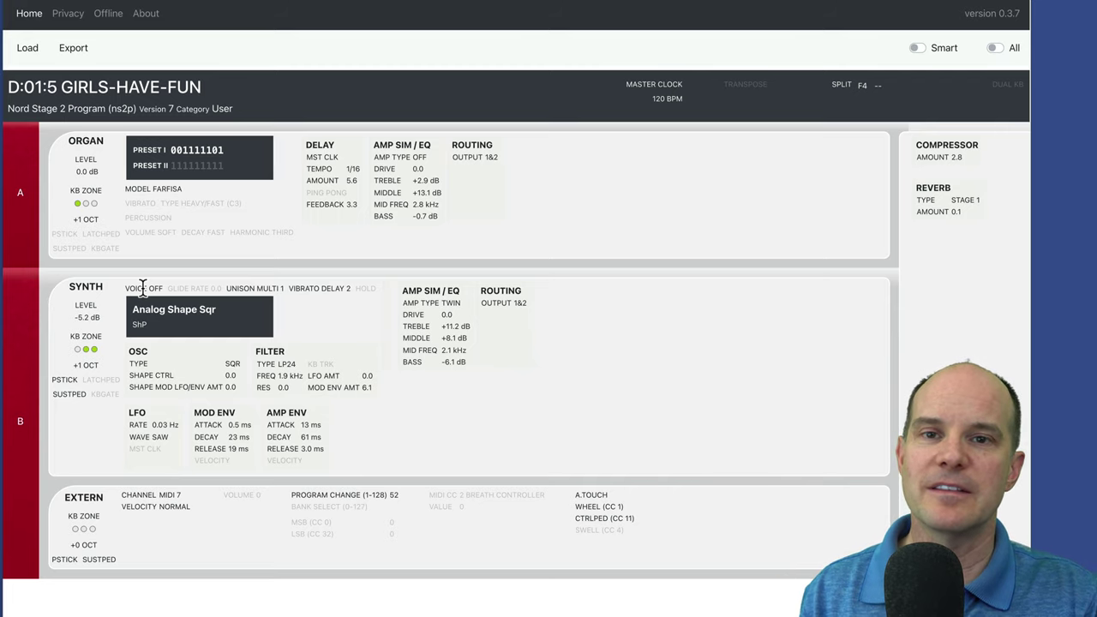
- Highlight the Preset I and Preset II values of the organ in panel A to examine them
scroll(143, 343, up, 1)
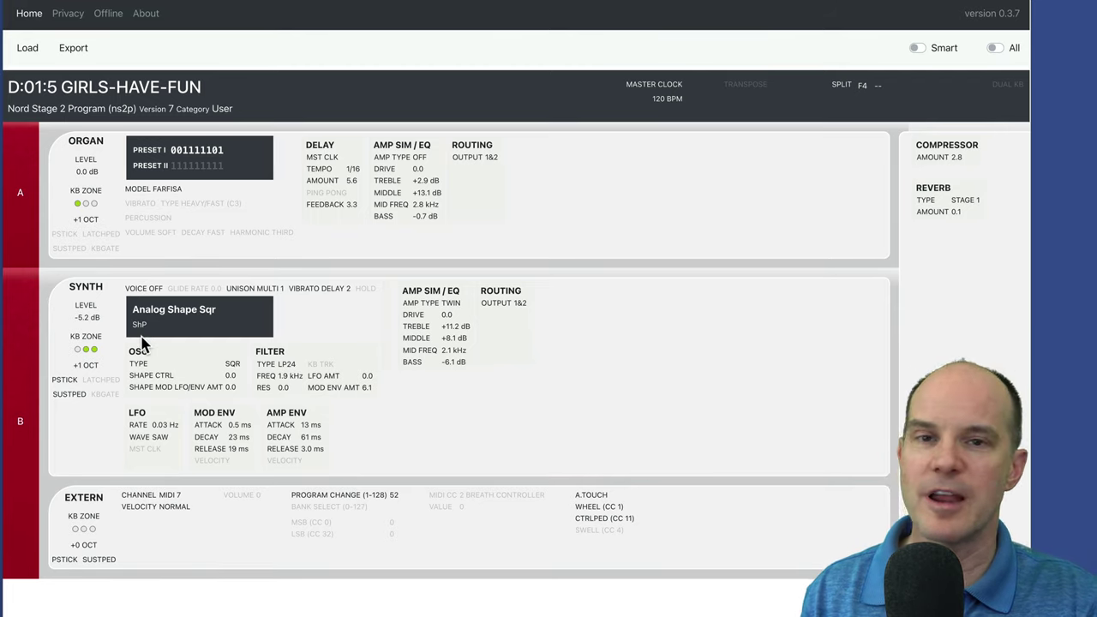
double_click(196, 150)
click(163, 201)
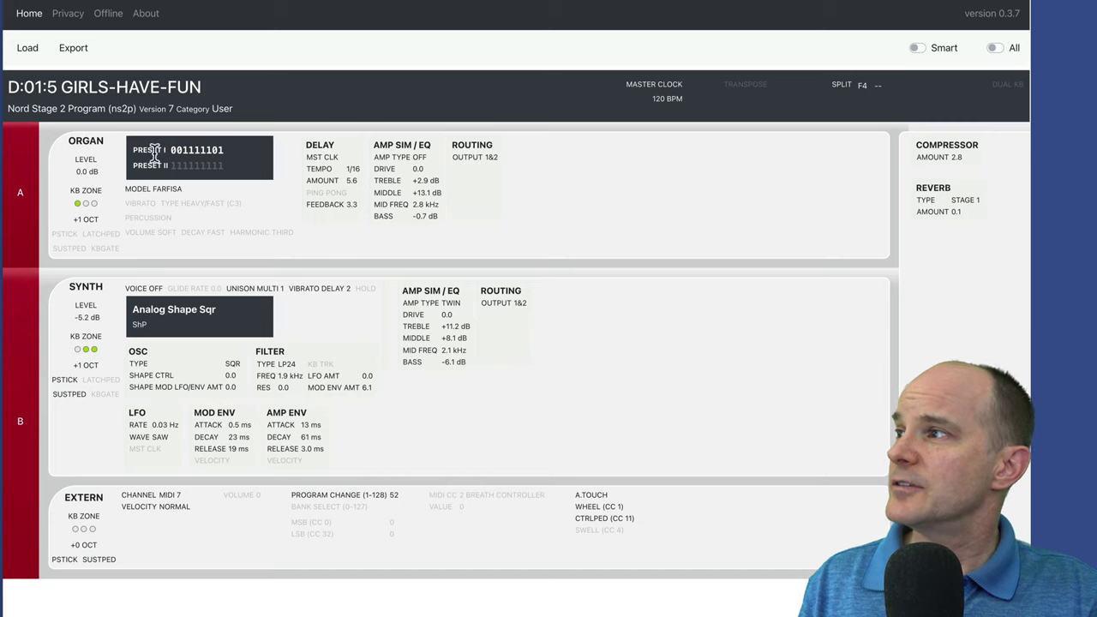
drag(151, 151, 197, 163)
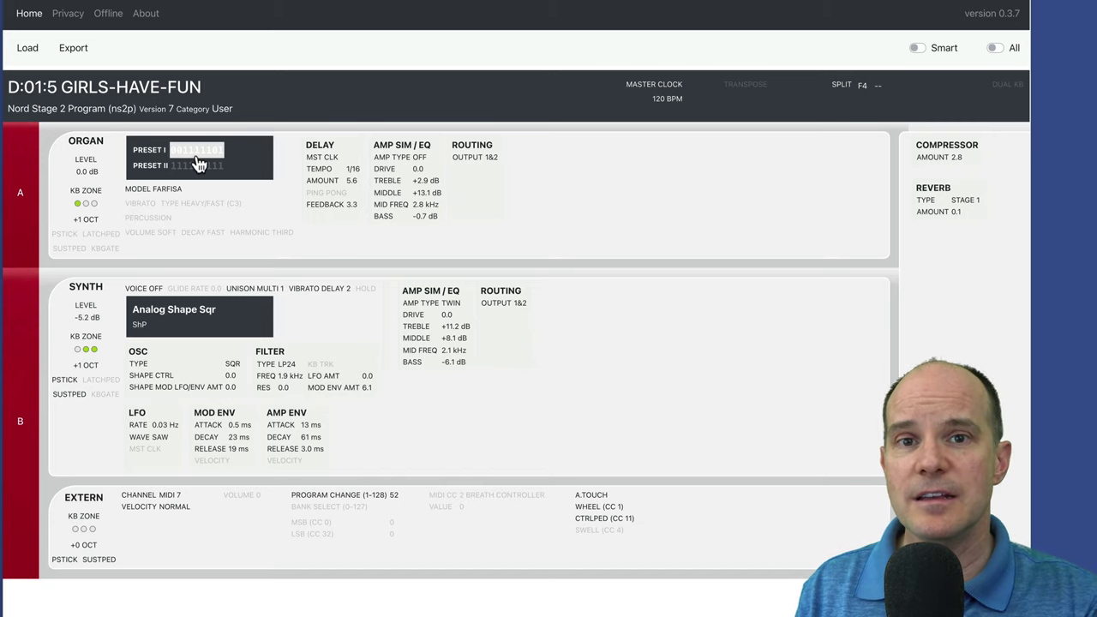
click(197, 163)
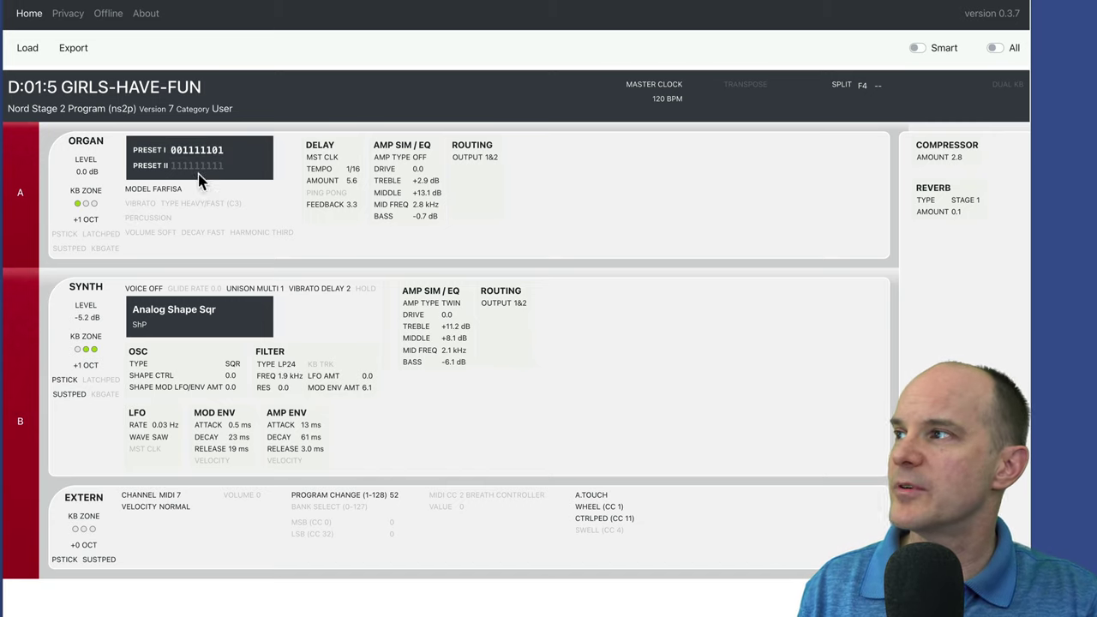
drag(170, 151, 190, 156)
double_click(190, 167)
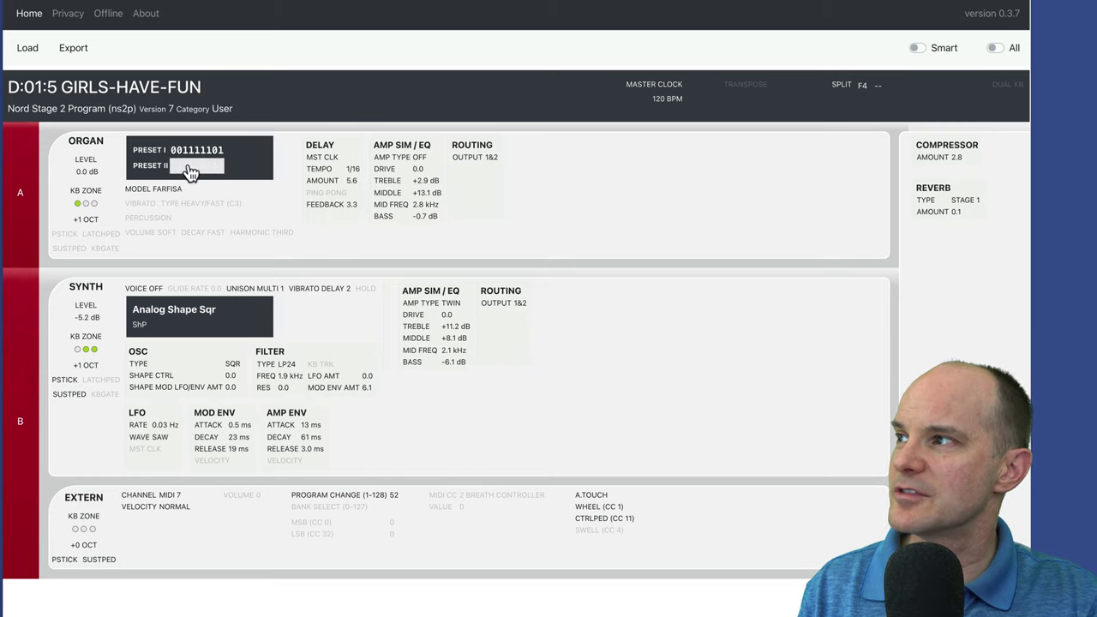
click(191, 169)
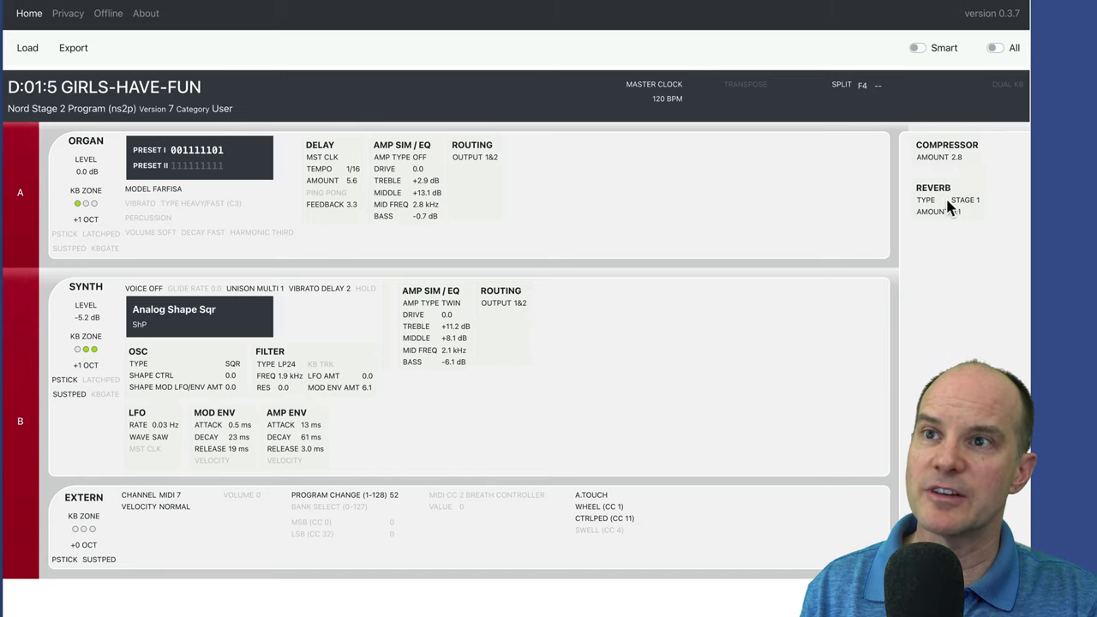
- Preview the GIRLS-HAVE-FUN program with the Smart option, and examine panels A and B with all instruments shown instead
click(916, 48)
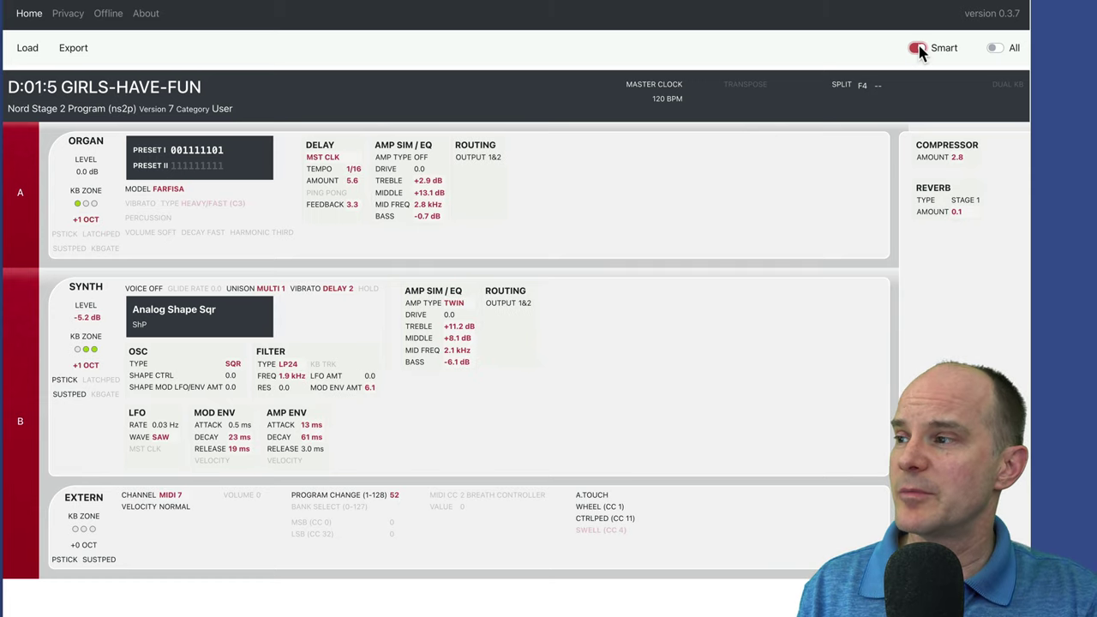
click(916, 48)
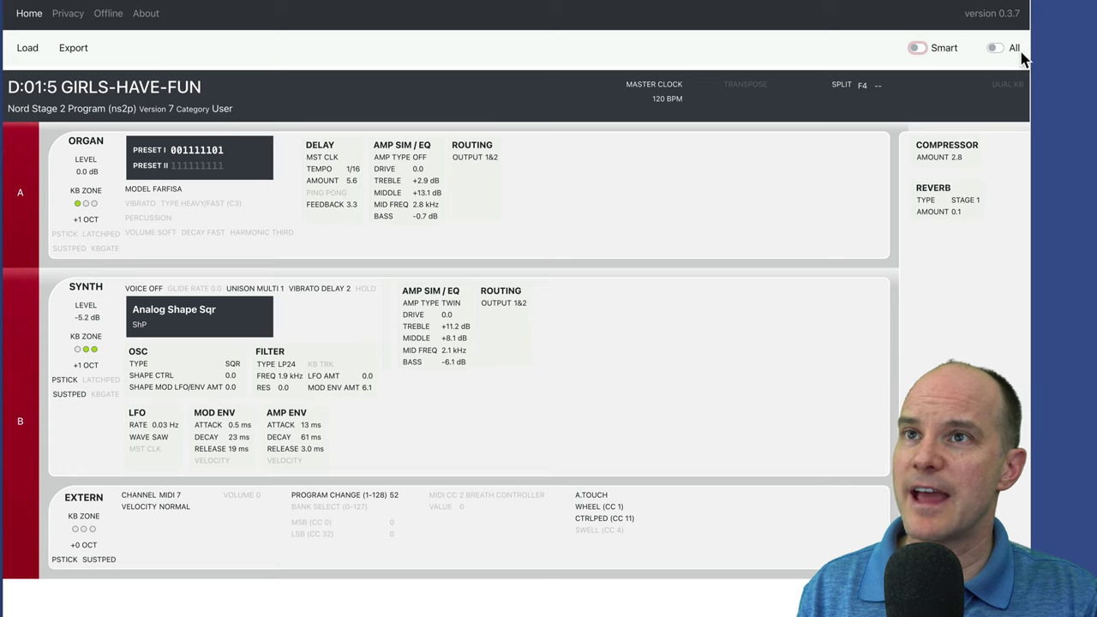
click(992, 46)
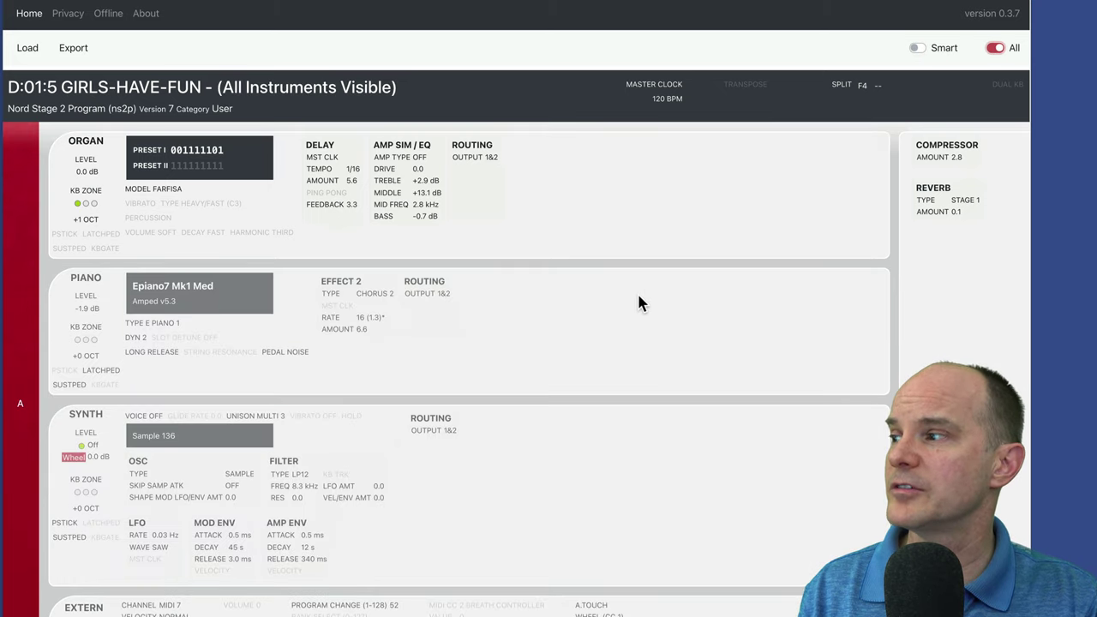
scroll(619, 346, down, 10)
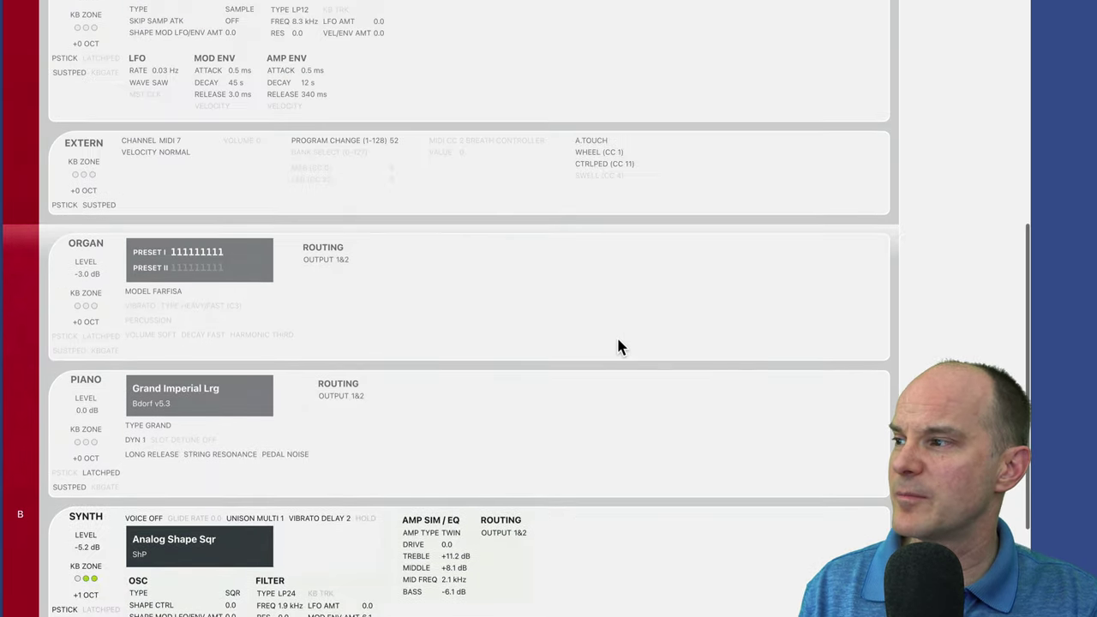
scroll(619, 346, up, 10)
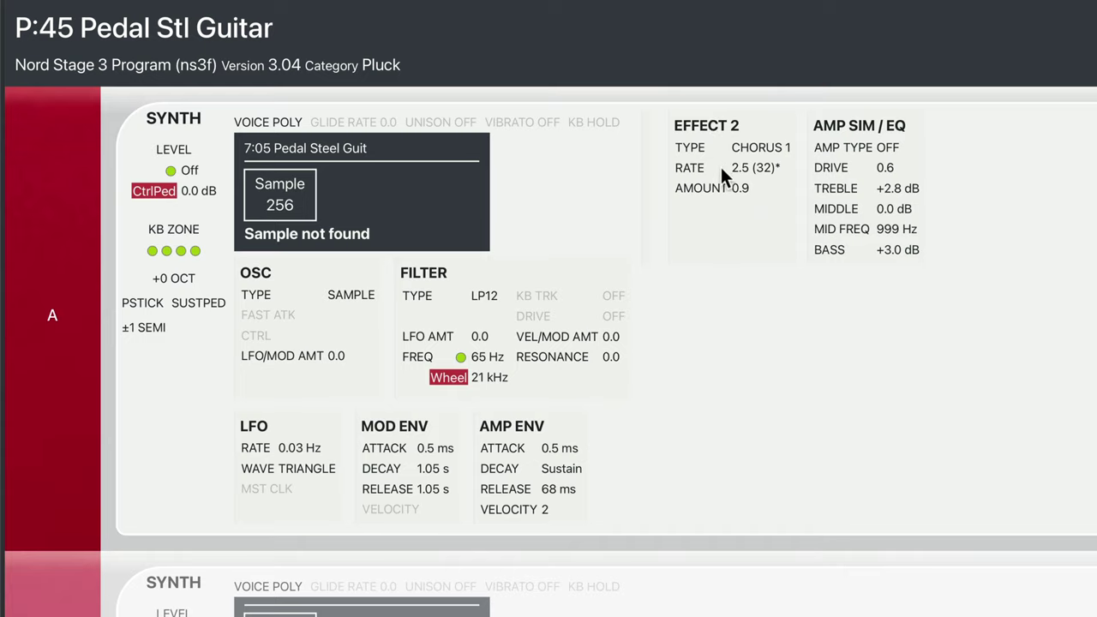
- Show the explanatory note for the Effect 2 rate in panel A of the Pedal Stl Guitar program
mouse_move(735, 177)
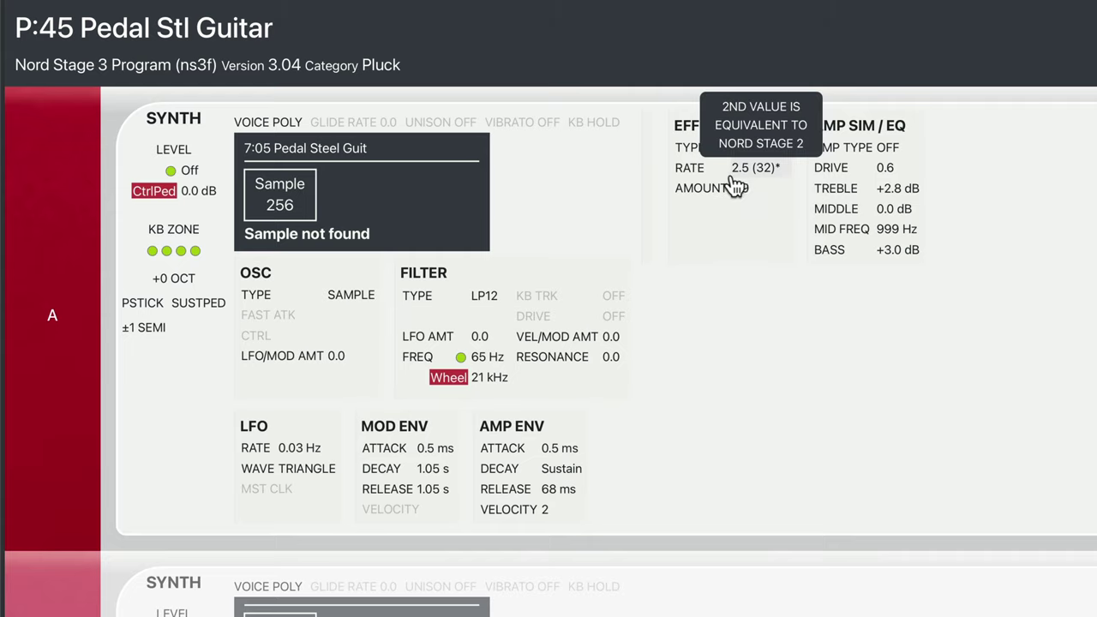